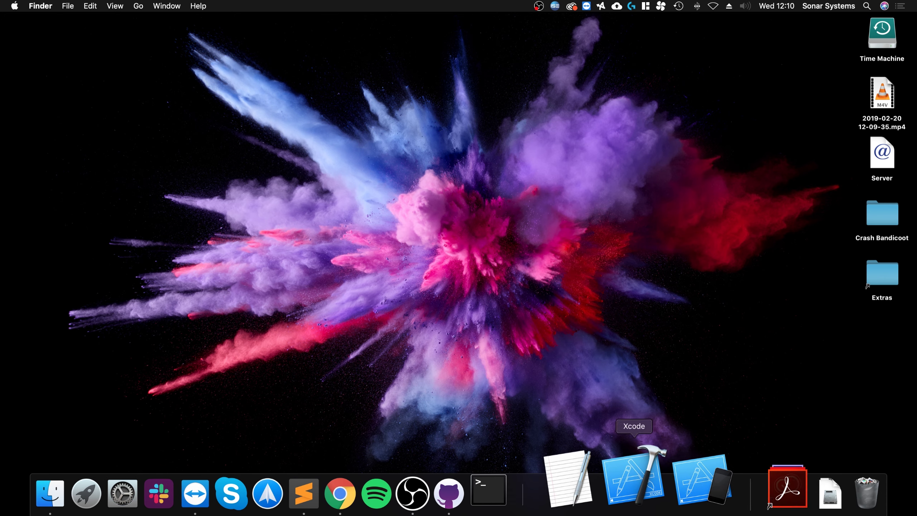
Open the App Store.
{"action": "key", "text": "super+space"}
{"action": "type", "text": "app"}
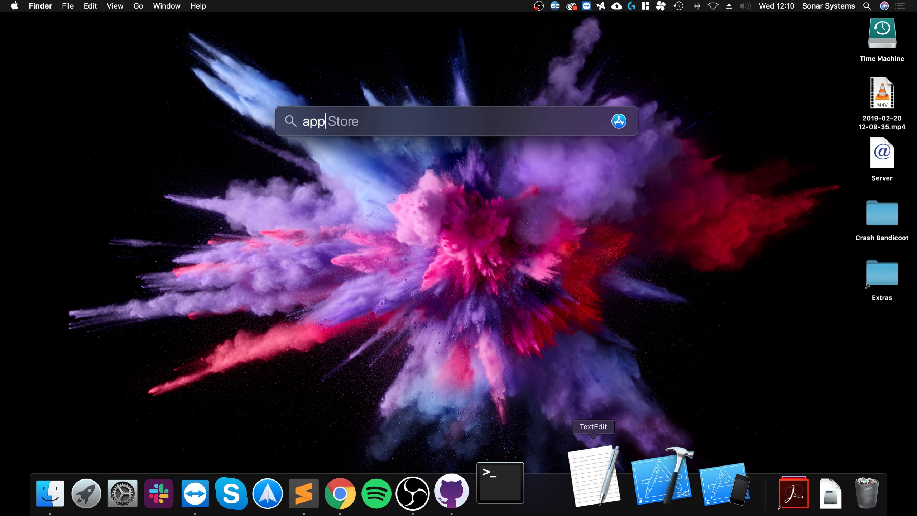
{"action": "key", "text": "Return"}
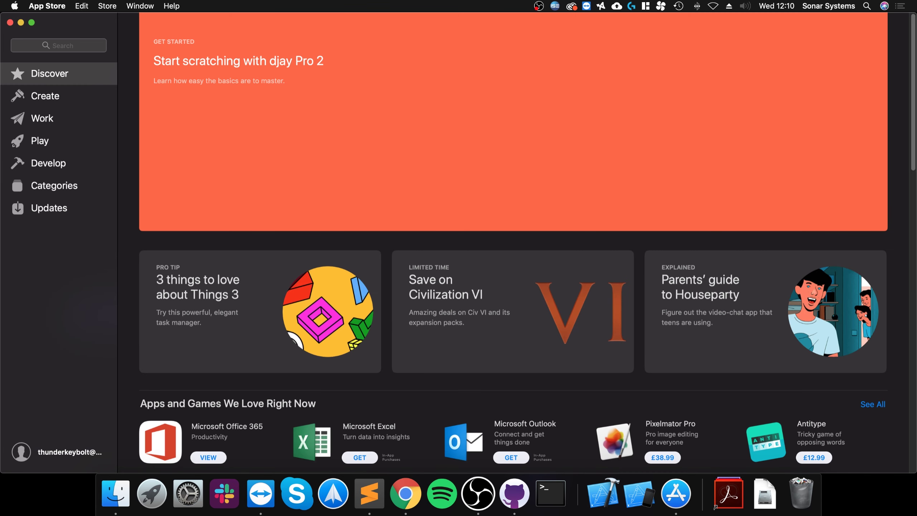
Start entering the account password in the App Store sign-in prompt and cancel the sign-in.
{"action": "left_click", "coordinate": [58, 45]}
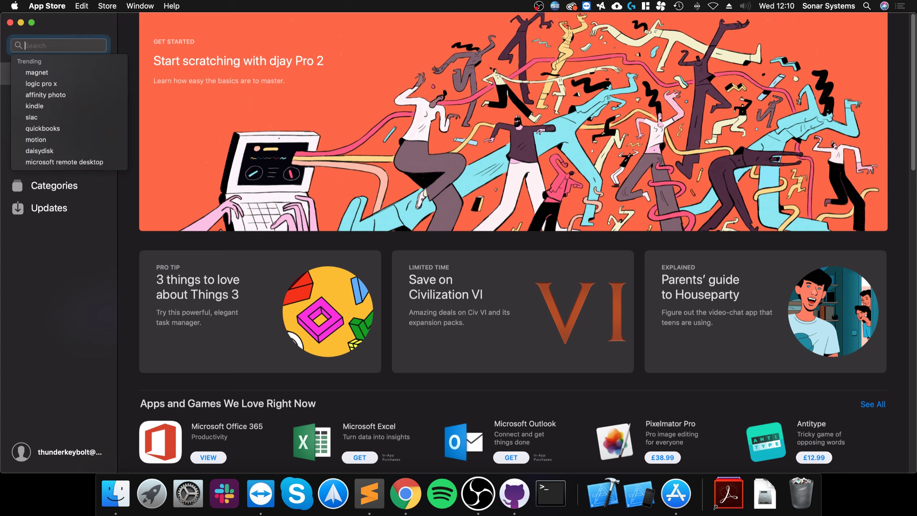
{"action": "type", "text": "••••"}
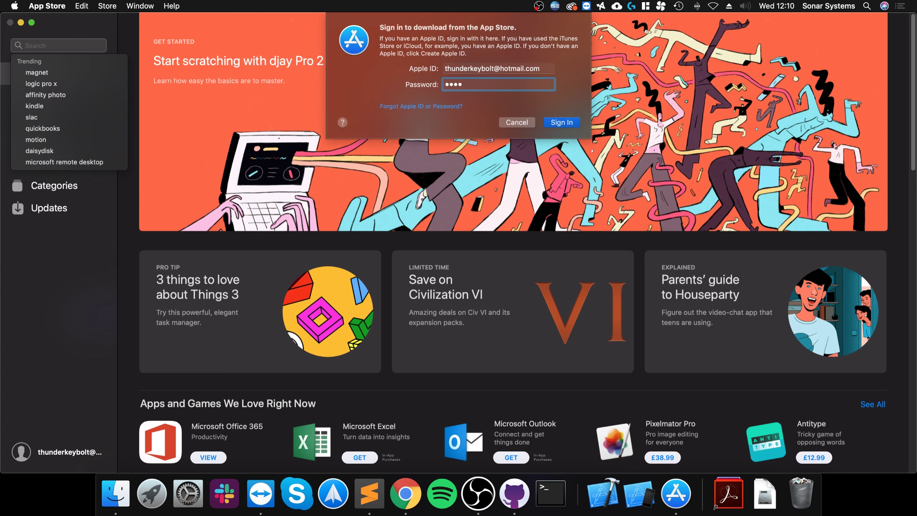
{"action": "key", "text": "Escape"}
Search the App Store for xcode and quit the store after viewing the results.
{"action": "type", "text": "xcode"}
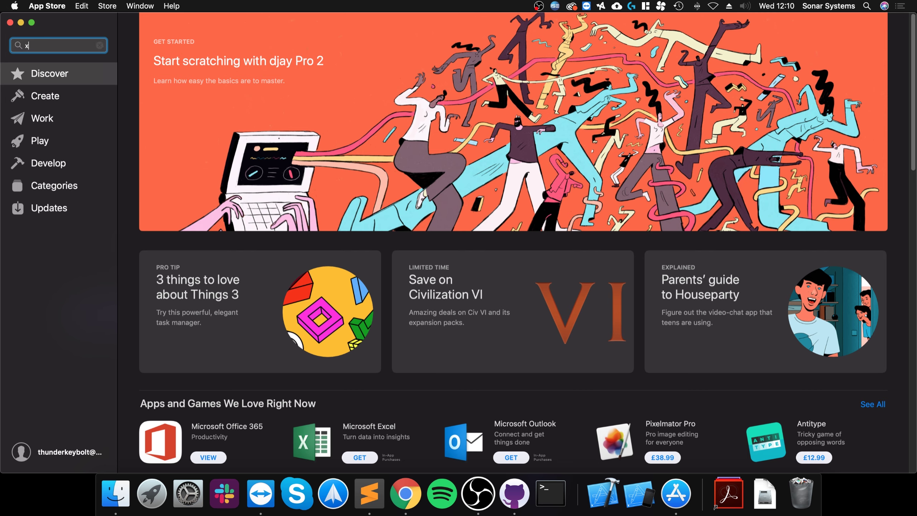
{"action": "key", "text": "Return"}
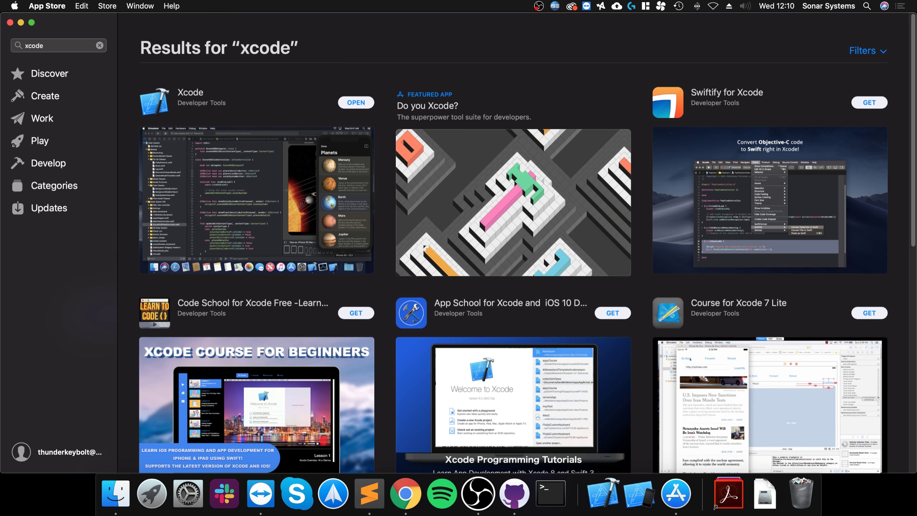
{"action": "key", "text": "super+q"}
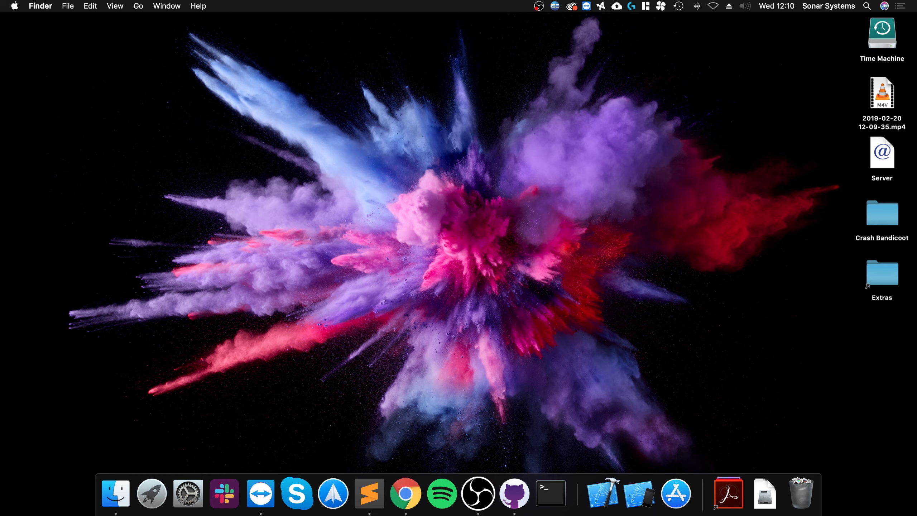
Open a new Chrome window and search Google for flutter.
{"action": "right_click", "coordinate": [396, 491]}
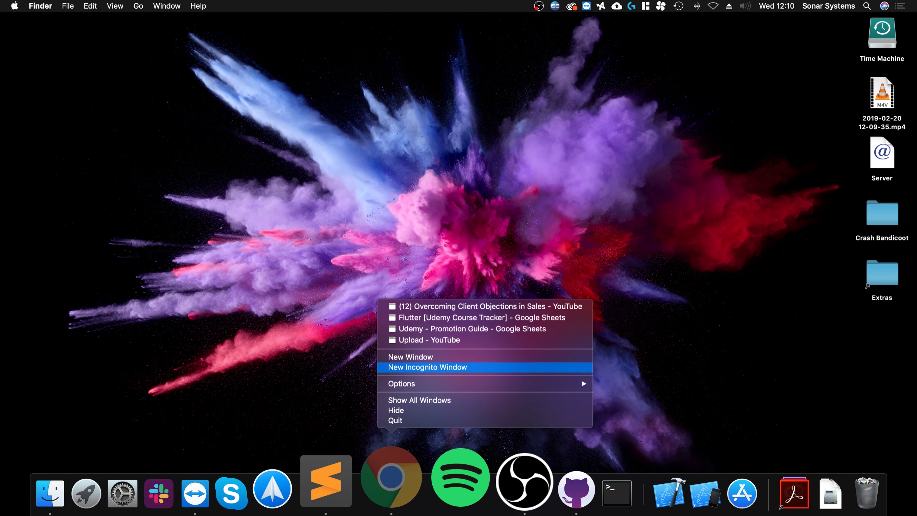
{"action": "left_click", "coordinate": [401, 357]}
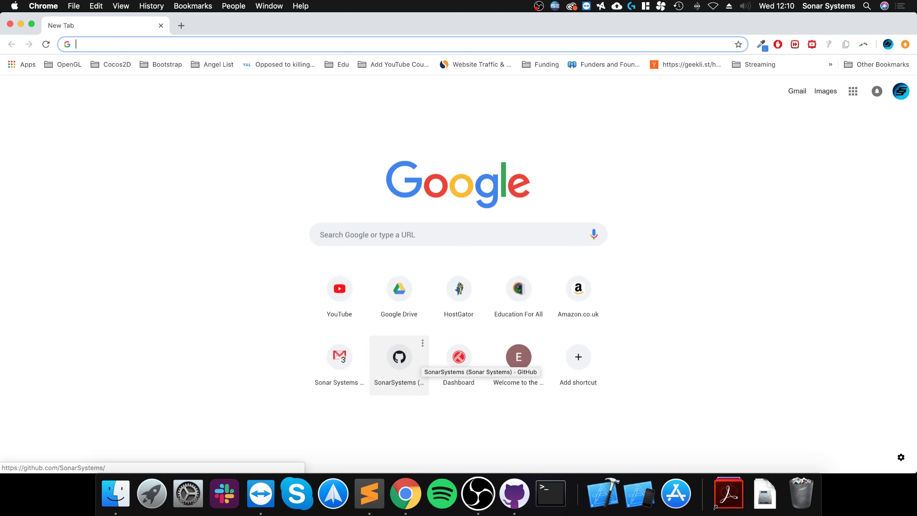
{"action": "type", "text": "flutter"}
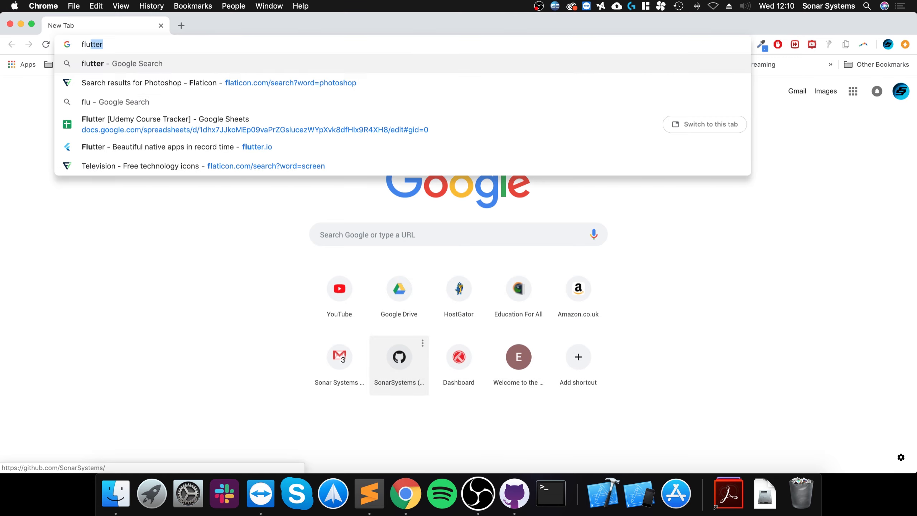
{"action": "key", "text": "Return"}
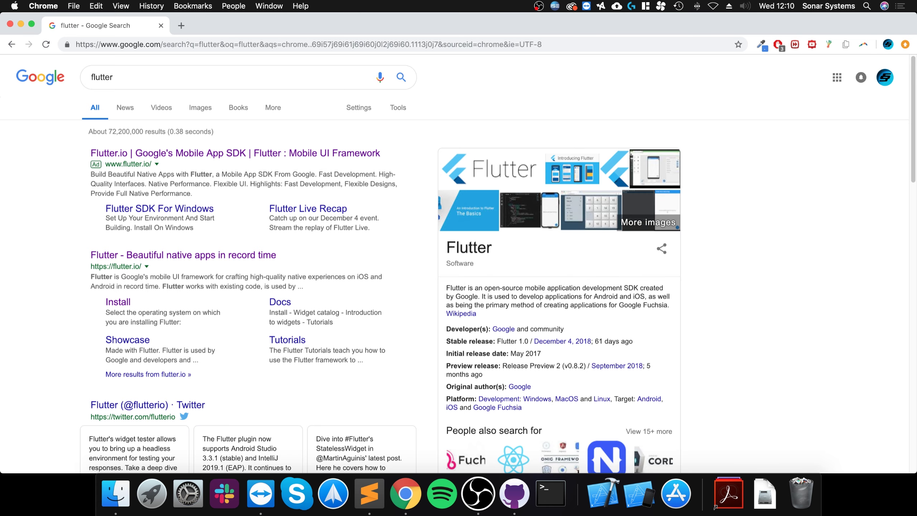
Go to the official flutter.io site and open the macOS installation guide at the Get the Flutter SDK section.
{"action": "scroll", "coordinate": [181, 234], "scroll_direction": "down", "scroll_amount": 1}
{"action": "left_click", "coordinate": [180, 234]}
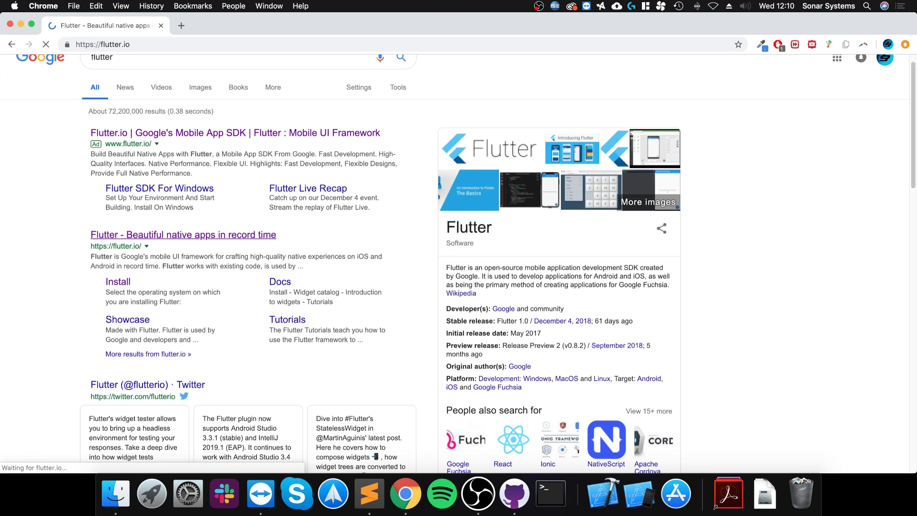
{"action": "scroll", "coordinate": [412, 358], "scroll_direction": "down", "scroll_amount": 5}
{"action": "left_click", "coordinate": [412, 358]}
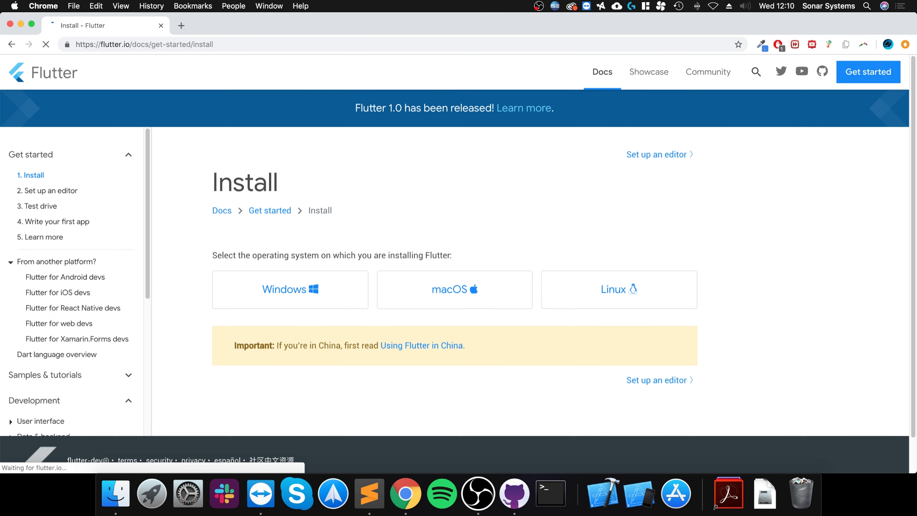
{"action": "left_click", "coordinate": [458, 289]}
{"action": "scroll", "coordinate": [459, 281], "scroll_direction": "down", "scroll_amount": 7}
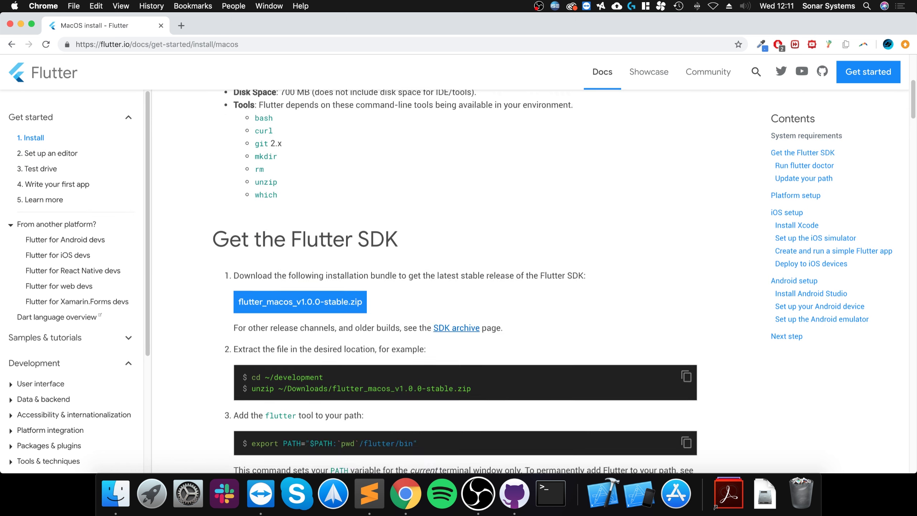
Start downloading the flutter_macos_v1.0.0-stable.zip bundle and cancel the download.
{"action": "left_click", "coordinate": [300, 242]}
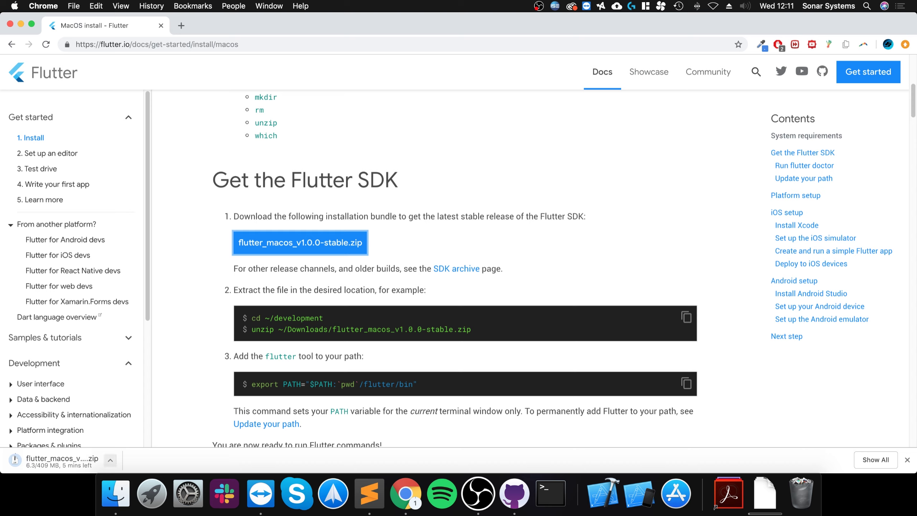
{"action": "left_click", "coordinate": [110, 460]}
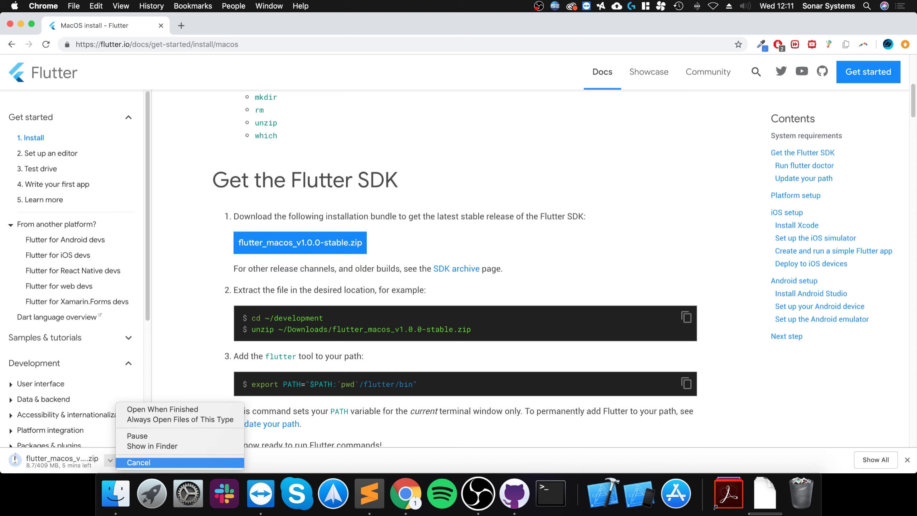
{"action": "left_click", "coordinate": [139, 462]}
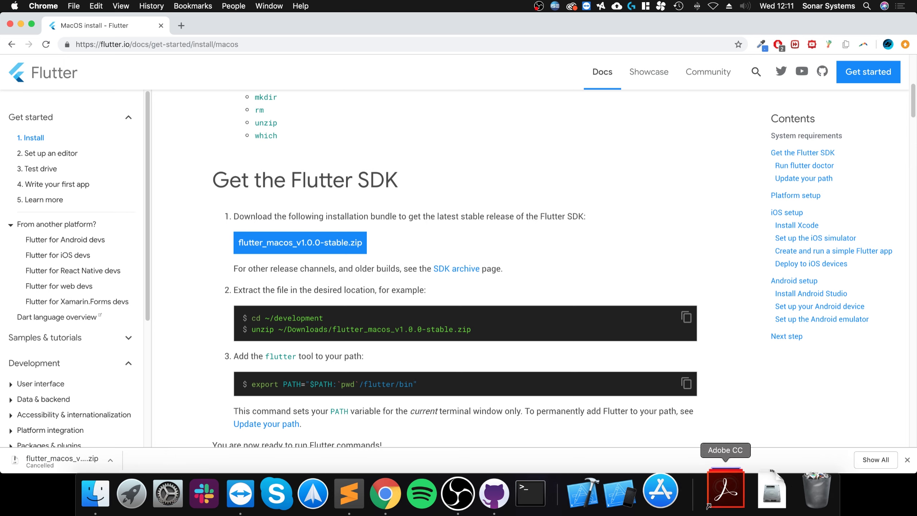
Open the Downloads folder in Finder and extract the existing flutter_macos_v1.0.0-stable.zip archive.
{"action": "left_click", "coordinate": [765, 493]}
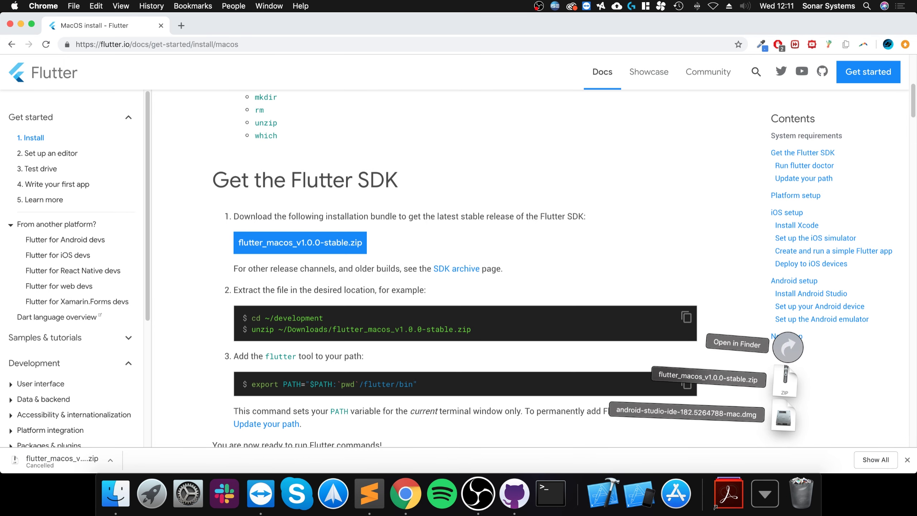
{"action": "left_click", "coordinate": [788, 346]}
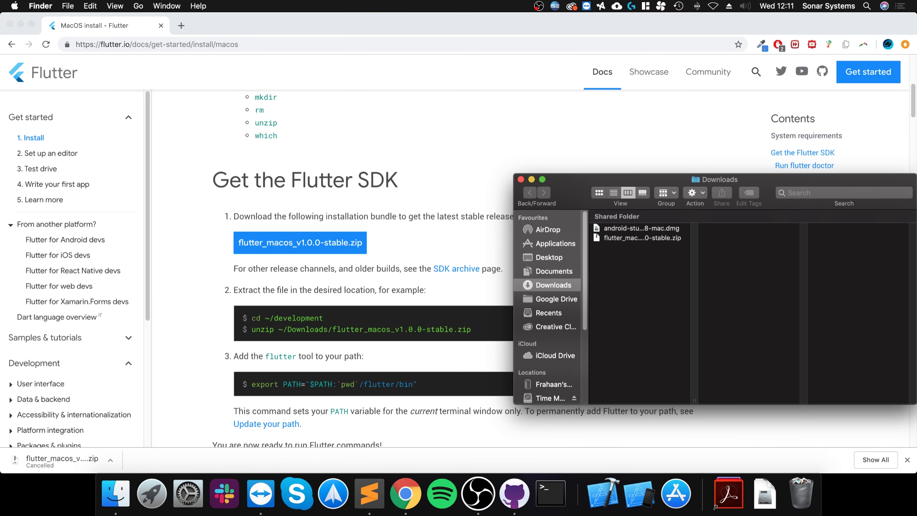
{"action": "double_click", "coordinate": [643, 238]}
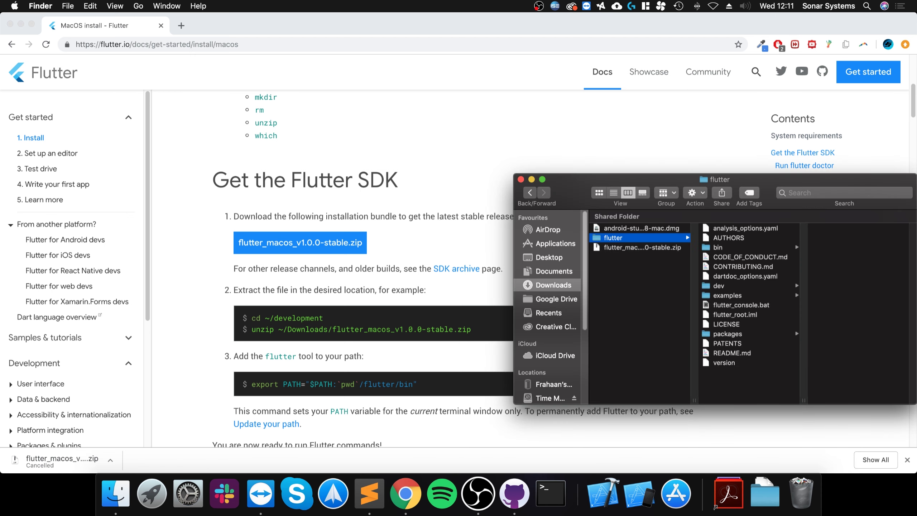
Copy the extracted flutter folder in Downloads.
{"action": "left_click", "coordinate": [640, 307]}
{"action": "left_click", "coordinate": [640, 238]}
{"action": "key", "text": "super+c"}
Browse to Applications/Development/flutter and show the contents of its bin folder.
{"action": "left_click", "coordinate": [548, 244]}
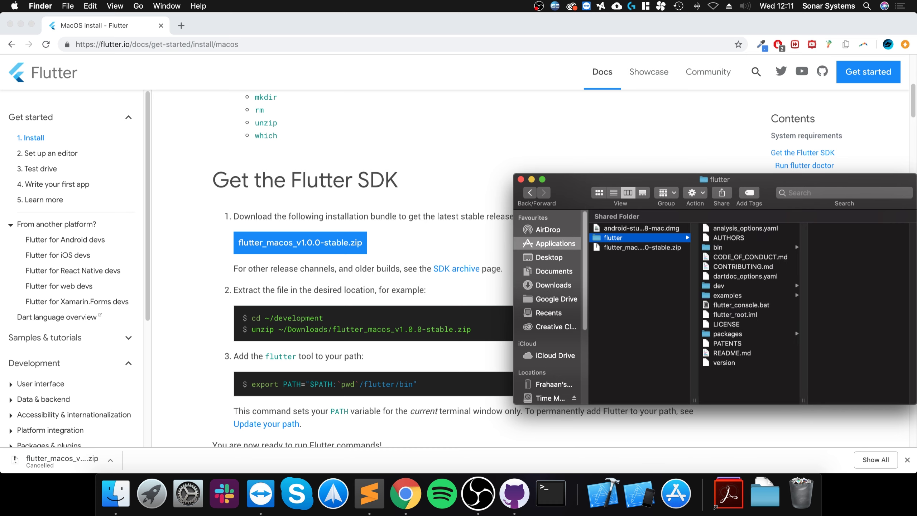
{"action": "scroll", "coordinate": [639, 313], "scroll_direction": "down", "scroll_amount": 5}
{"action": "scroll", "coordinate": [641, 314], "scroll_direction": "down", "scroll_amount": 2}
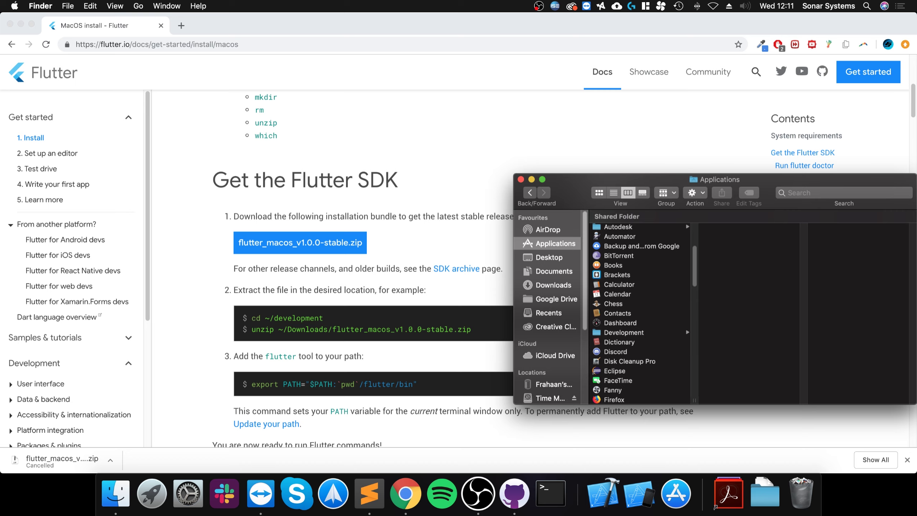
{"action": "left_click", "coordinate": [639, 333]}
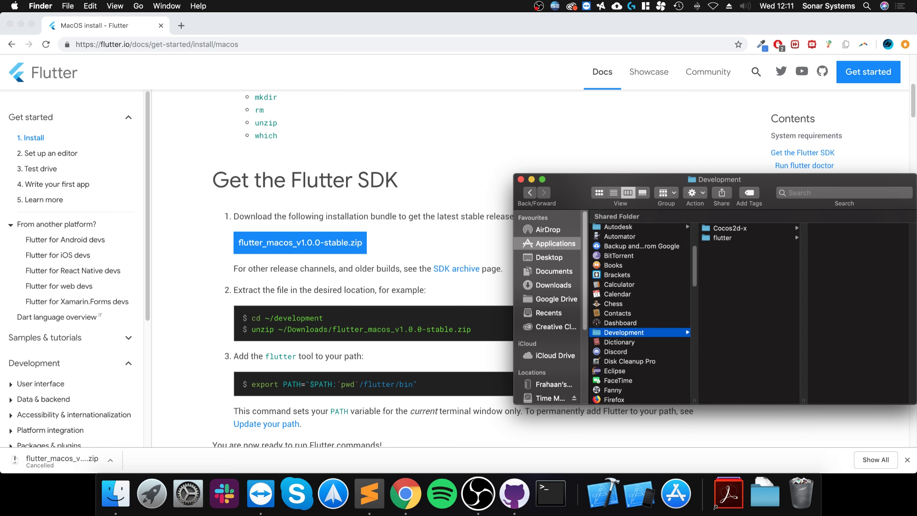
{"action": "left_click", "coordinate": [722, 238]}
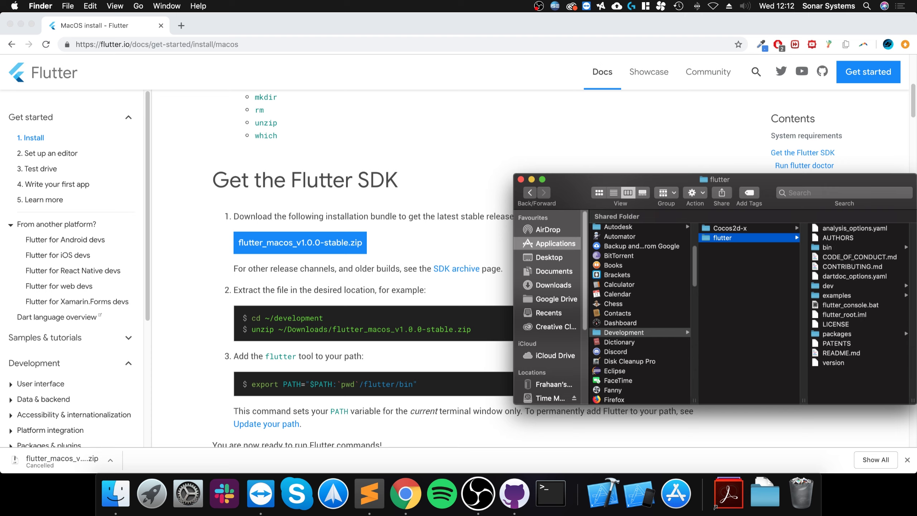
{"action": "left_click", "coordinate": [827, 247]}
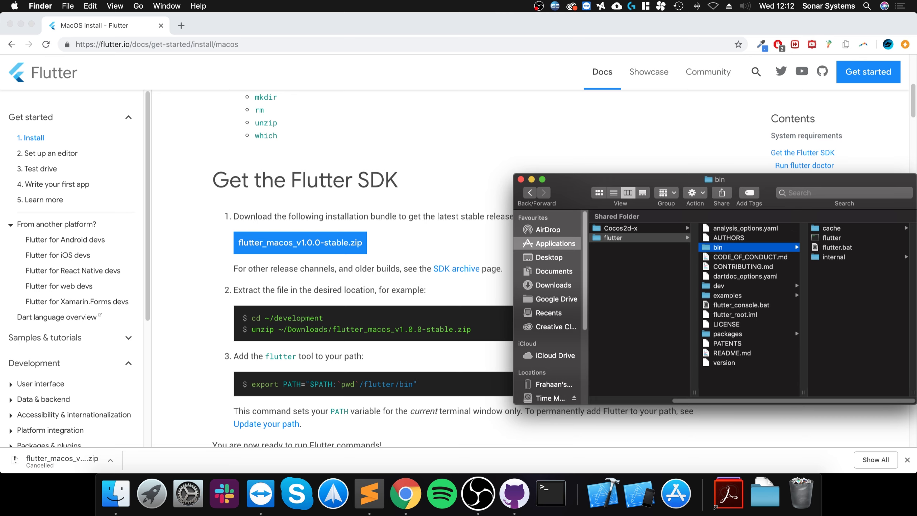
Open Terminal, place its window beside the Finder window, and change to the home directory with cd ~/.
{"action": "left_click", "coordinate": [550, 493]}
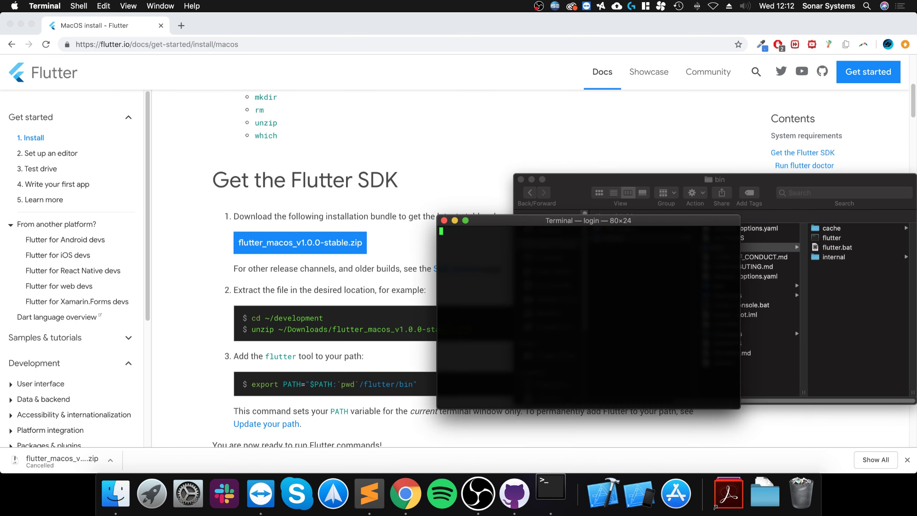
{"action": "left_click_drag", "start_coordinate": [593, 221], "coordinate": [309, 231]}
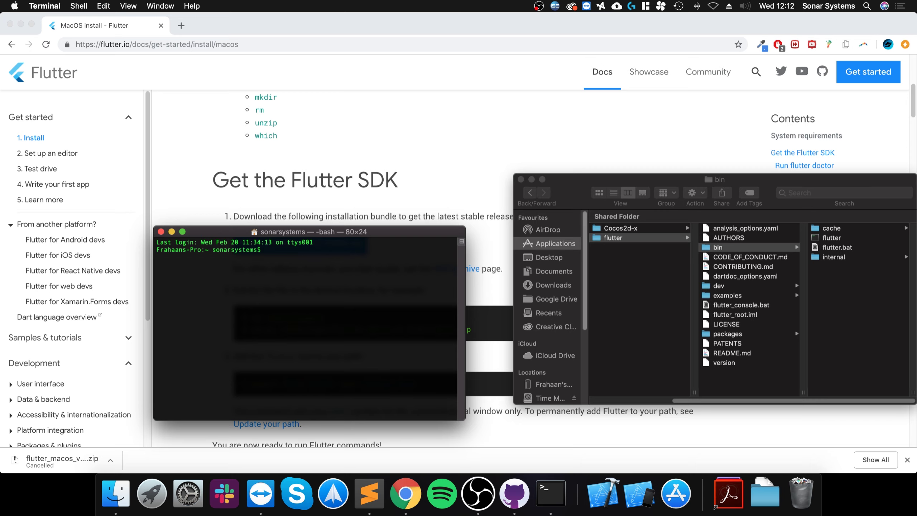
{"action": "type", "text": "cd ~/"}
{"action": "key", "text": "Return"}
Create the bash profile file in the home directory with touch .bash_profile.
{"action": "type", "text": "touch ."}
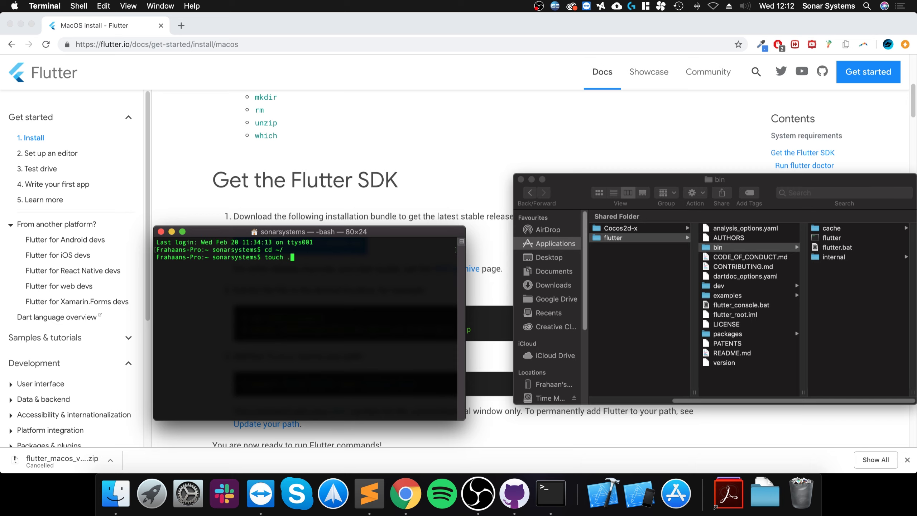
{"action": "type", "text": "bash_profile"}
{"action": "left_click_drag", "start_coordinate": [335, 257], "coordinate": [268, 257]}
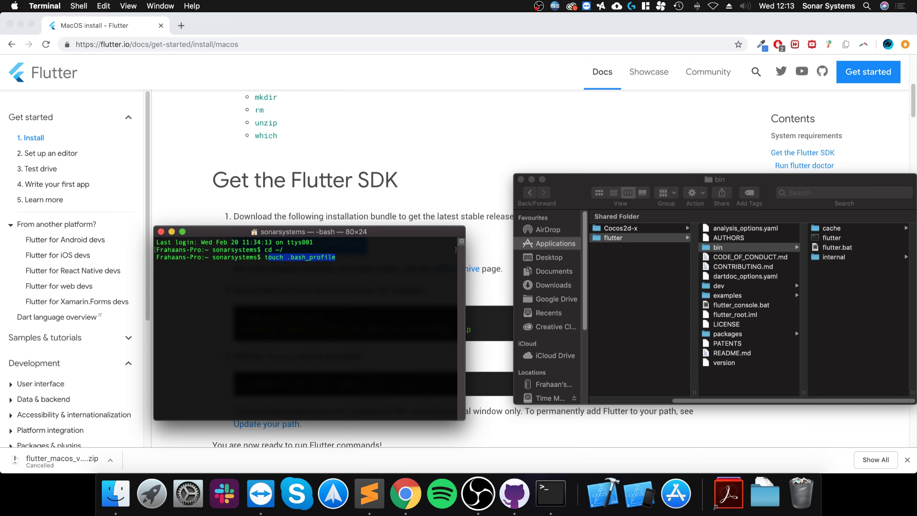
{"action": "left_click", "coordinate": [268, 257]}
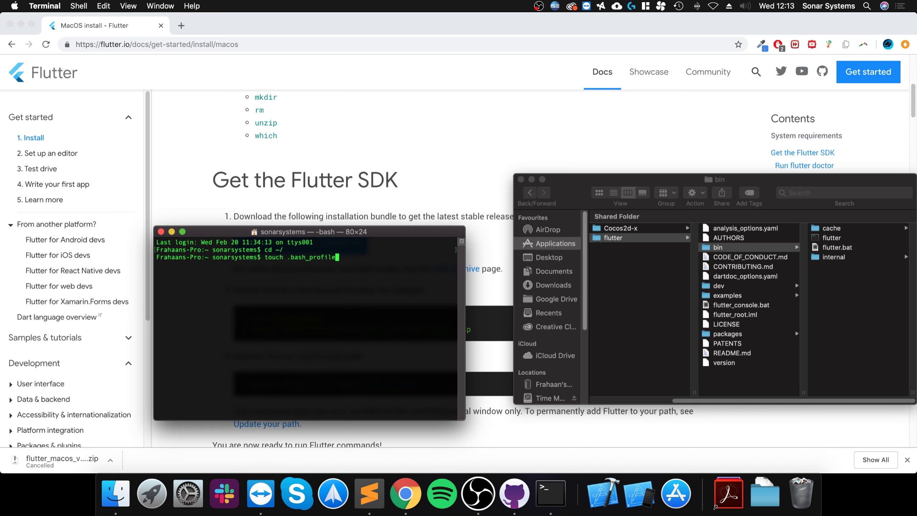
{"action": "key", "text": "Return"}
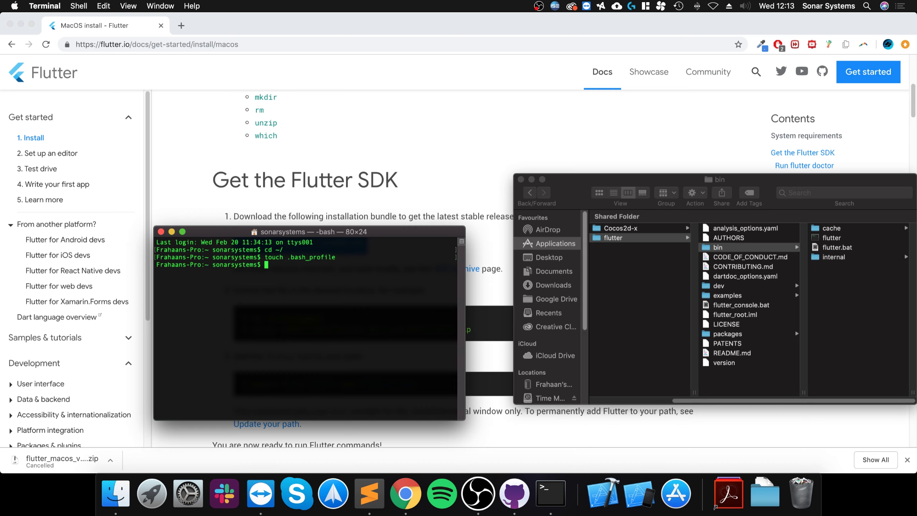
Open the profile file in TextEdit with open -e .bash_profile.
{"action": "type", "text": "open -e .bash_profile"}
{"action": "key", "text": "Return"}
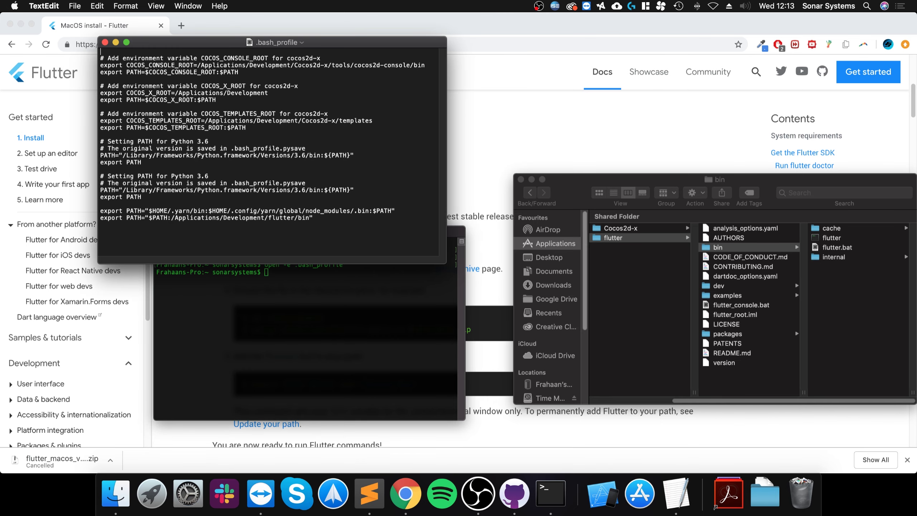
Review the entries in .bash_profile, highlighting the Flutter export PATH line and its /Applications/Development/flutter/bin path.
{"action": "left_click_drag", "start_coordinate": [395, 211], "coordinate": [100, 50]}
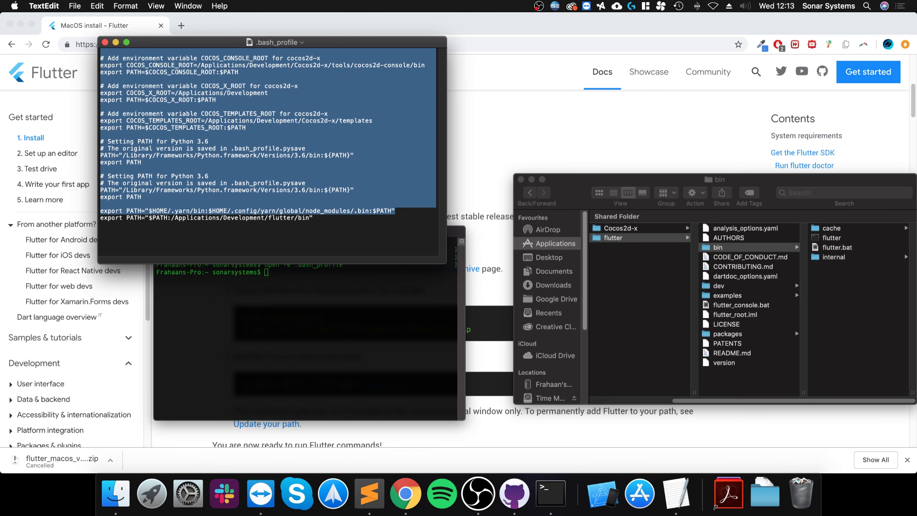
{"action": "left_click_drag", "start_coordinate": [313, 217], "coordinate": [101, 218]}
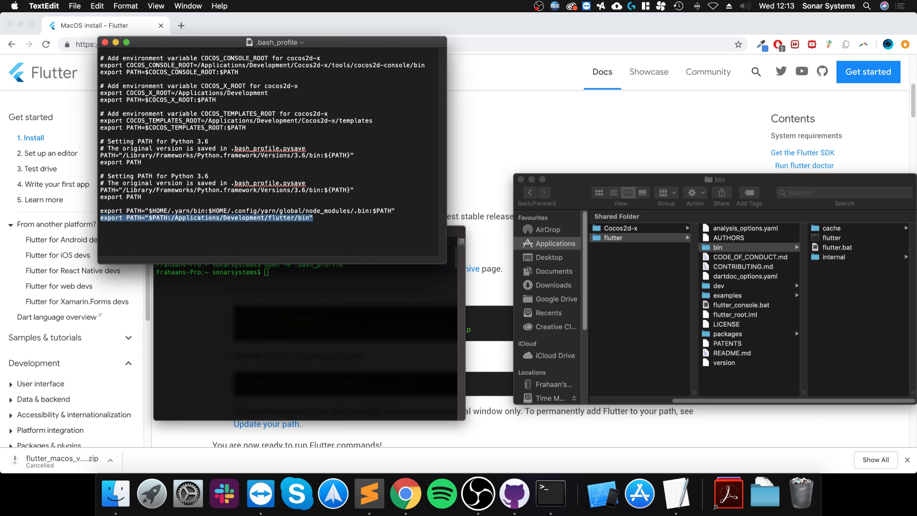
{"action": "left_click", "coordinate": [100, 232]}
{"action": "left_click_drag", "start_coordinate": [172, 217], "coordinate": [309, 217]}
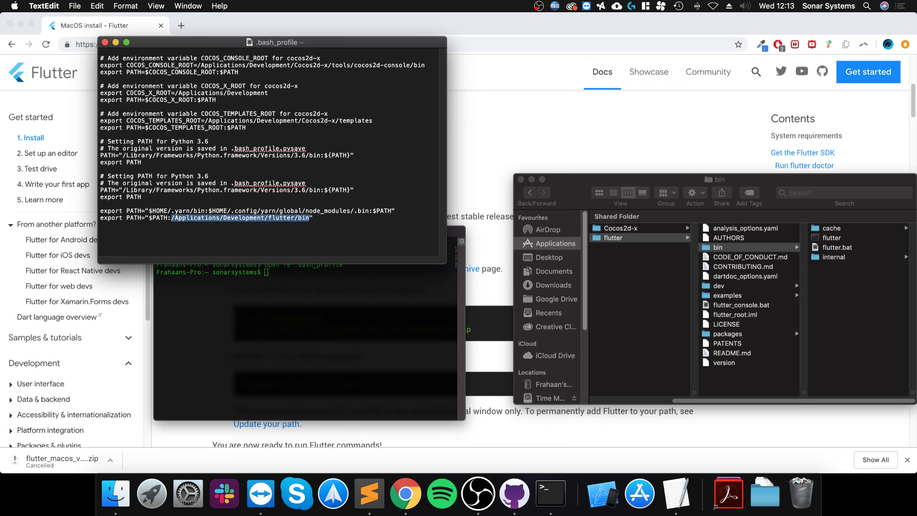
Replace the path in the Flutter export PATH line with the bin folder's path from Finder, /Applications/Development/flutter/bin.
{"action": "key", "text": "BackSpace"}
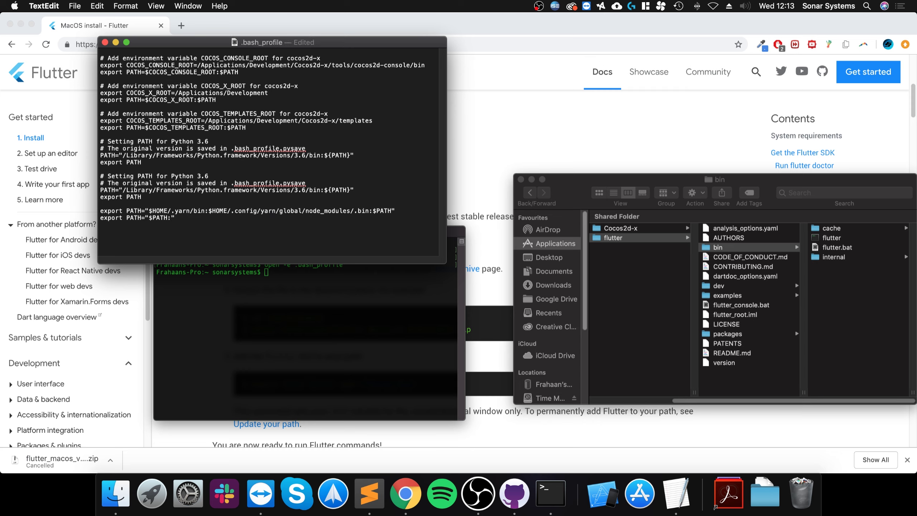
{"action": "key", "text": "Right"}
{"action": "key", "text": "shift+alt+Left"}
{"action": "key", "text": "shift+alt+Left"}
{"action": "key", "text": "shift+alt+Left"}
{"action": "left_click", "coordinate": [100, 225]}
{"action": "key", "text": "super+Tab"}
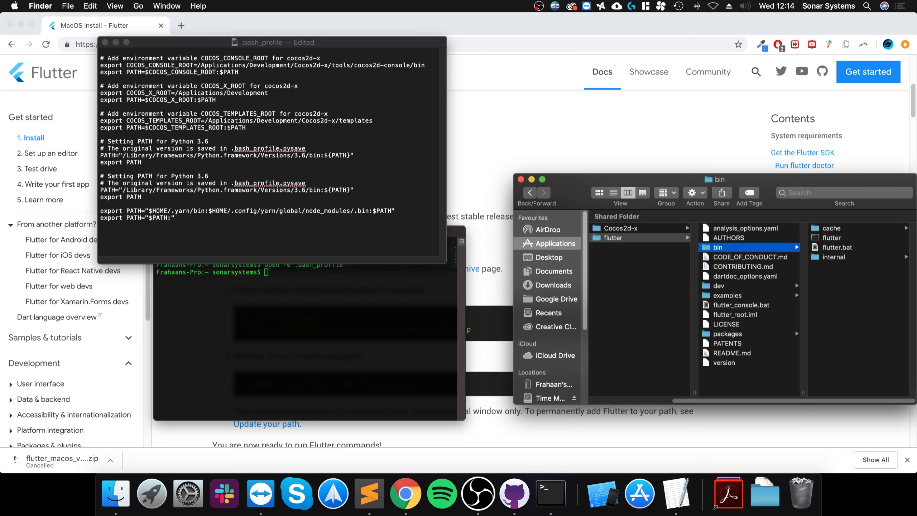
{"action": "left_click_drag", "start_coordinate": [718, 247], "coordinate": [174, 218]}
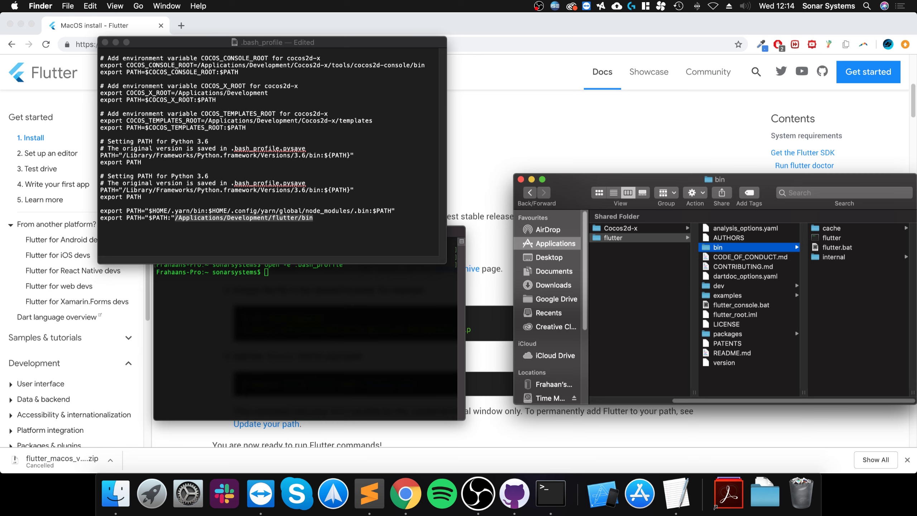
Move the closing quotation mark in the Flutter line so it reads export PATH="$PATH:/Applications/Development/flutter/bin".
{"action": "left_click", "coordinate": [172, 218]}
{"action": "left_click", "coordinate": [171, 218]}
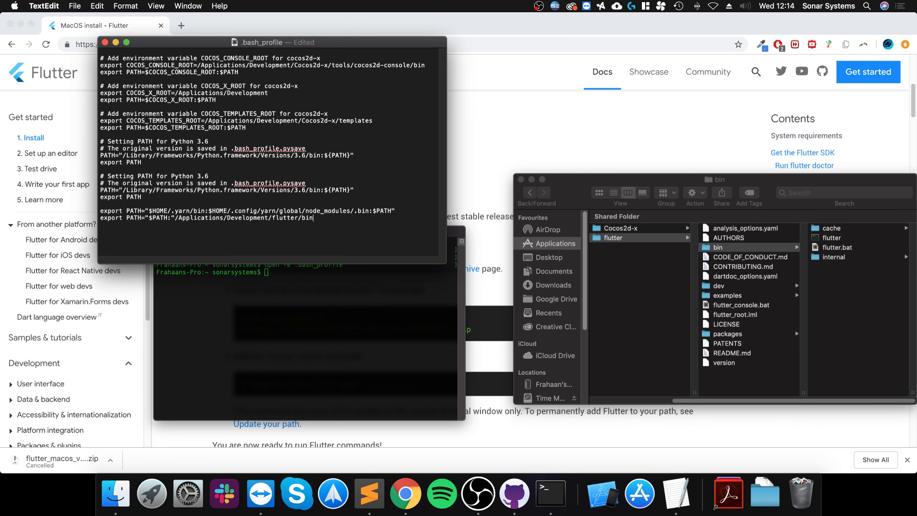
{"action": "key", "text": "shift+Down"}
{"action": "key", "text": "shift+Down"}
{"action": "left_click", "coordinate": [175, 217]}
{"action": "key", "text": "BackSpace"}
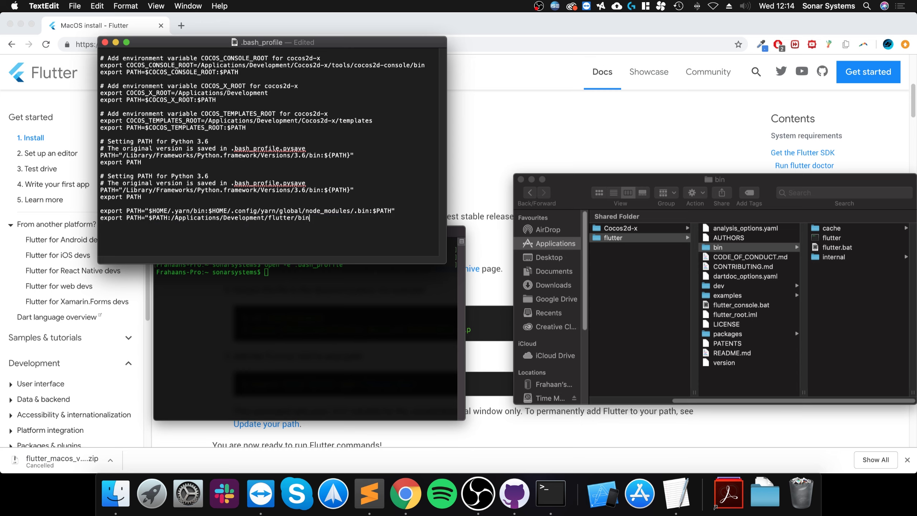
{"action": "key", "text": "shift+Up"}
{"action": "key", "text": "shift+Up"}
{"action": "key", "text": "shift+Up"}
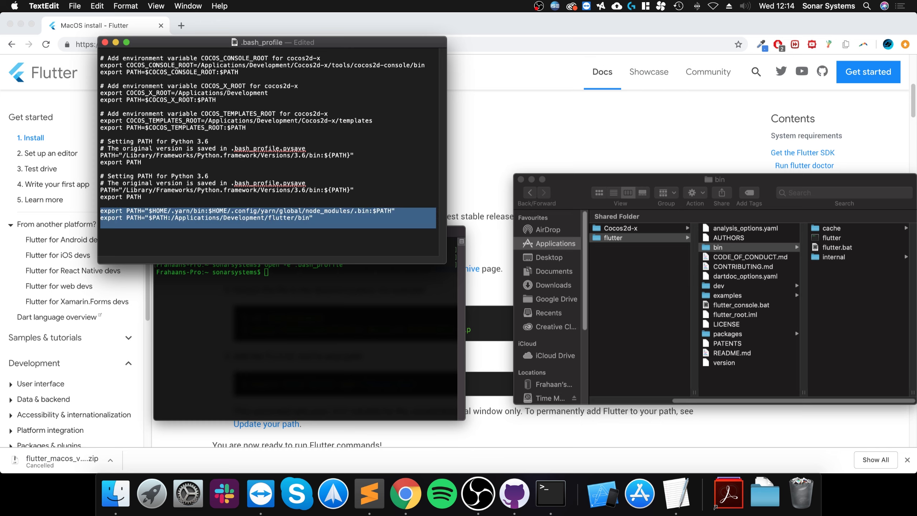
Check the Flutter path once more, save .bash_profile, and close its window.
{"action": "key", "text": "Down"}
{"action": "mouse_move", "coordinate": [186, 218]}
{"action": "left_mouse_down"}
{"action": "mouse_move", "coordinate": [300, 226]}
{"action": "mouse_move", "coordinate": [283, 218]}
{"action": "mouse_move", "coordinate": [302, 218]}
{"action": "mouse_move", "coordinate": [174, 218]}
{"action": "left_mouse_up"}
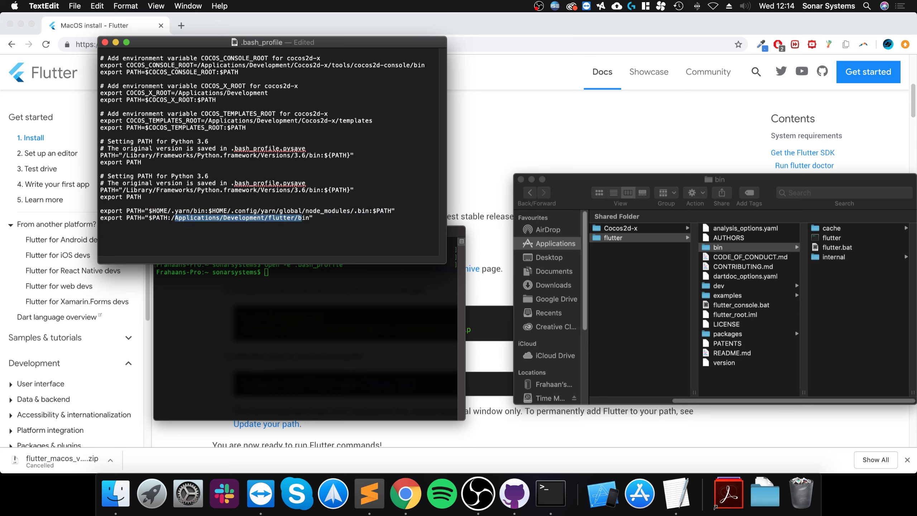
{"action": "left_click", "coordinate": [175, 218]}
{"action": "key", "text": "super+s"}
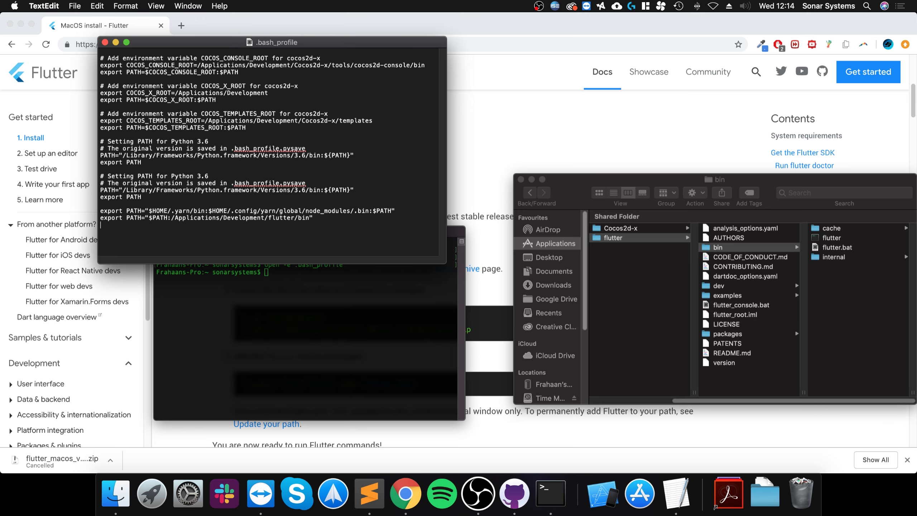
{"action": "left_click", "coordinate": [105, 42]}
Reload the bash profile in Terminal with source .bash_profile.
{"action": "left_click", "coordinate": [267, 272]}
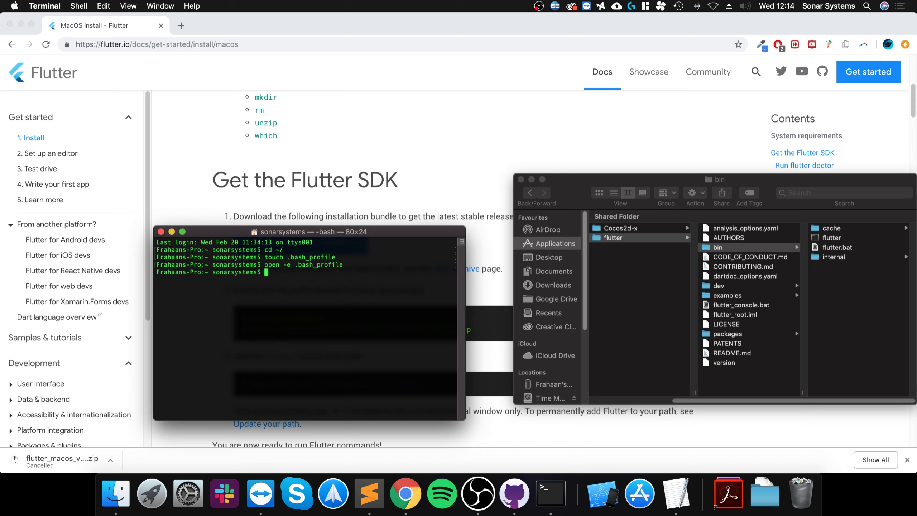
{"action": "type", "text": "source .bash_profile"}
{"action": "key", "text": "Return"}
Reopen the profile with open -e .bash_profile, check the saved Flutter PATH line, and close the file.
{"action": "key", "text": "Up"}
{"action": "key", "text": "Up"}
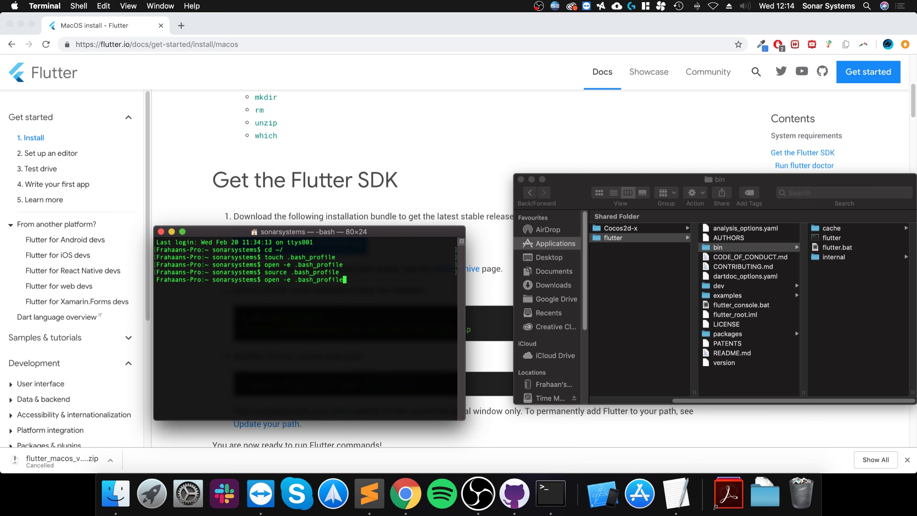
{"action": "key", "text": "Return"}
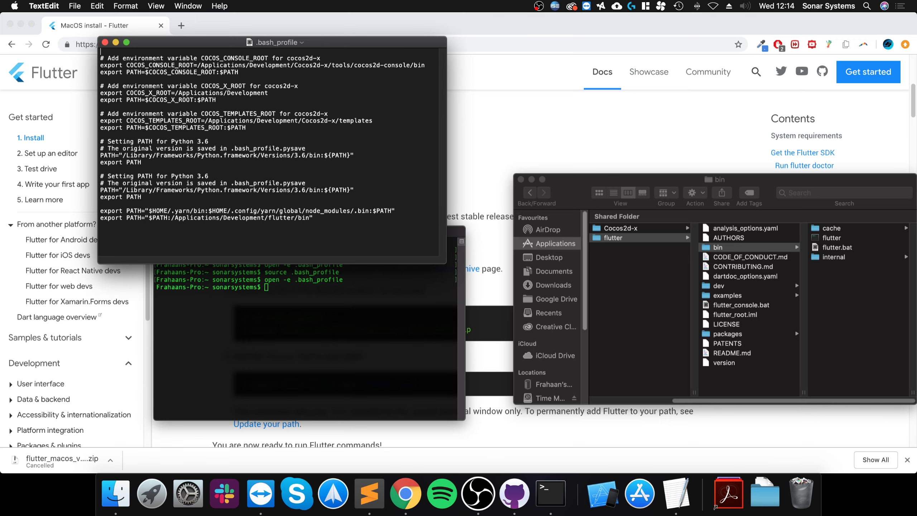
{"action": "left_click_drag", "start_coordinate": [151, 231], "coordinate": [101, 218]}
{"action": "key", "text": "super+Tab"}
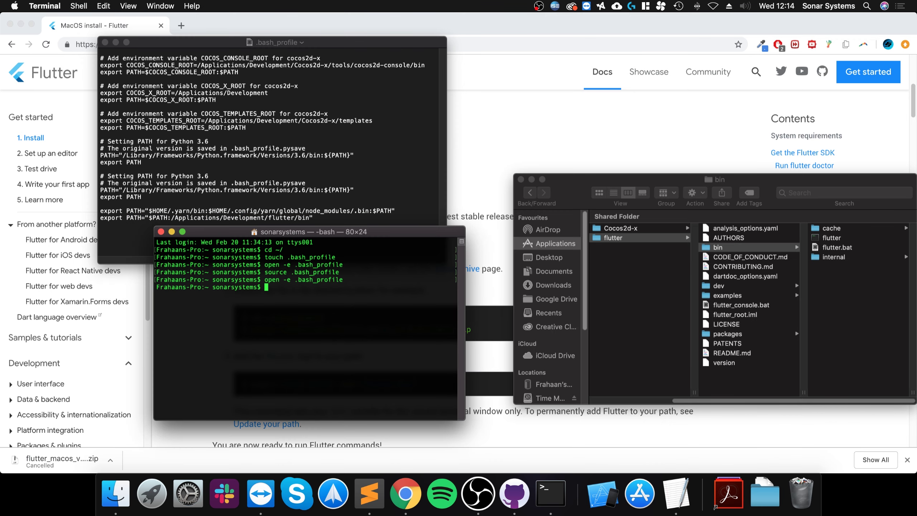
{"action": "left_click", "coordinate": [105, 42]}
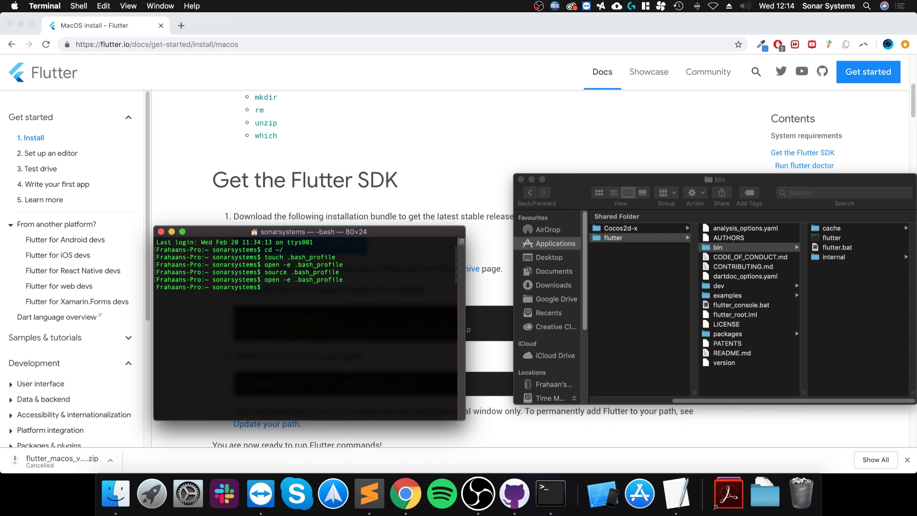
Run flutter doctor in Terminal to check the Flutter installation.
{"action": "type", "text": "flutter doctor"}
{"action": "key", "text": "Return"}
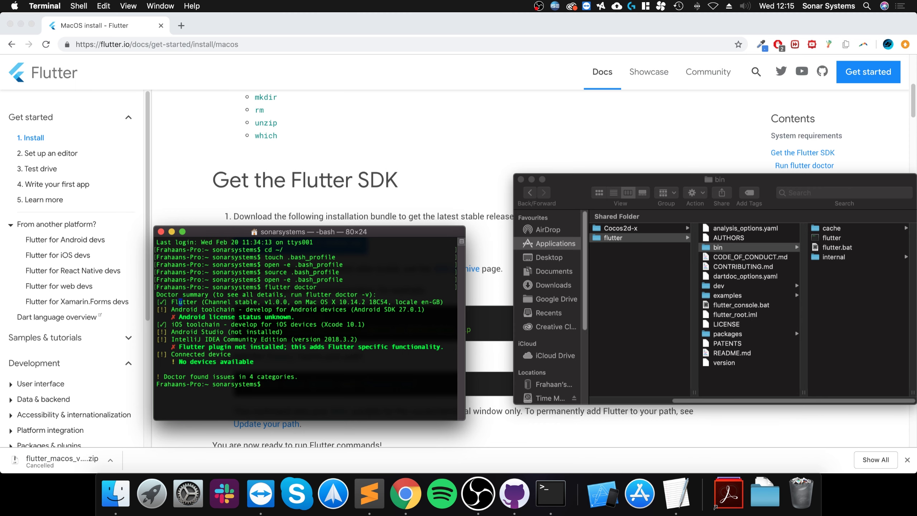
Review the flutter doctor summary for Flutter, the Android and iOS toolchains, Android Studio, IntelliJ IDEA and connected devices.
{"action": "left_click_drag", "start_coordinate": [178, 302], "coordinate": [416, 302]}
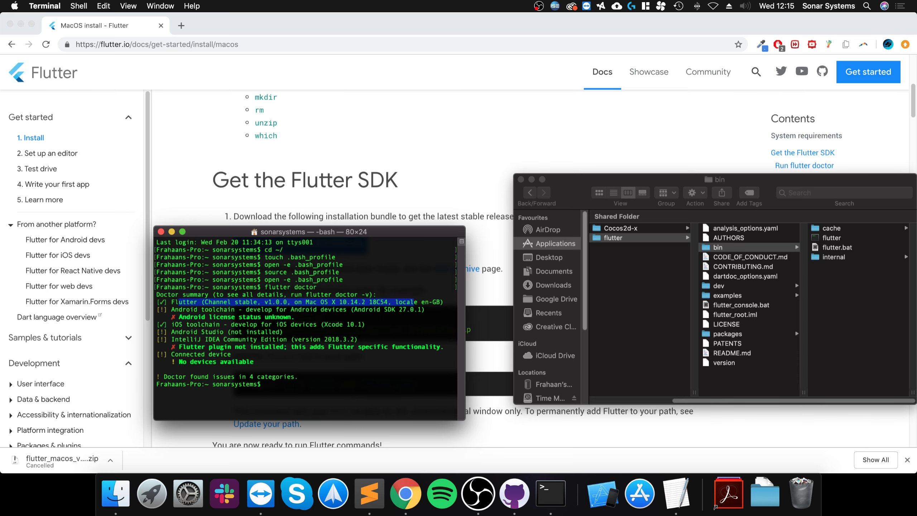
{"action": "left_click_drag", "start_coordinate": [175, 309], "coordinate": [242, 317]}
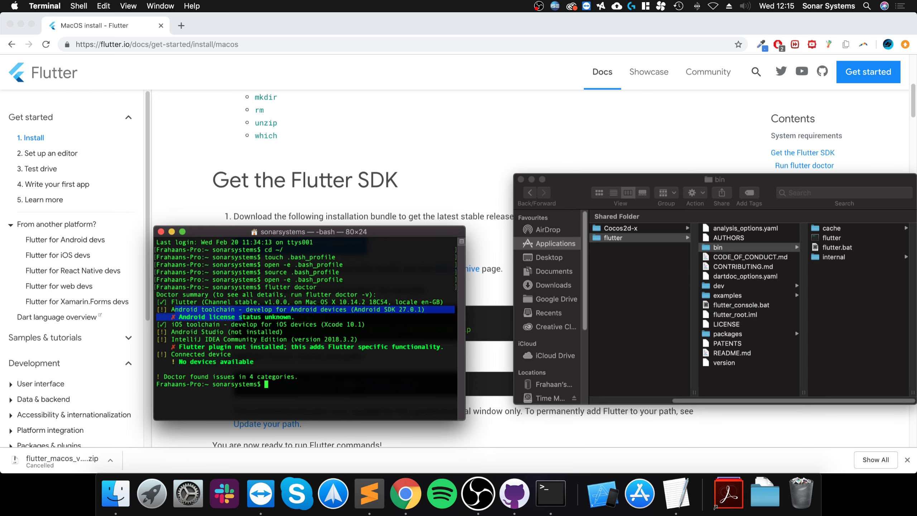
{"action": "left_click_drag", "start_coordinate": [186, 332], "coordinate": [291, 324]}
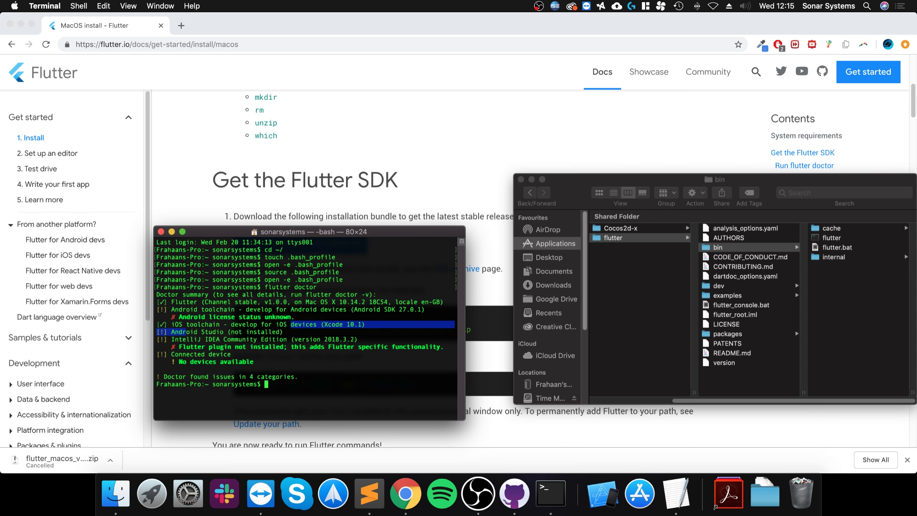
{"action": "left_click_drag", "start_coordinate": [189, 339], "coordinate": [231, 347]}
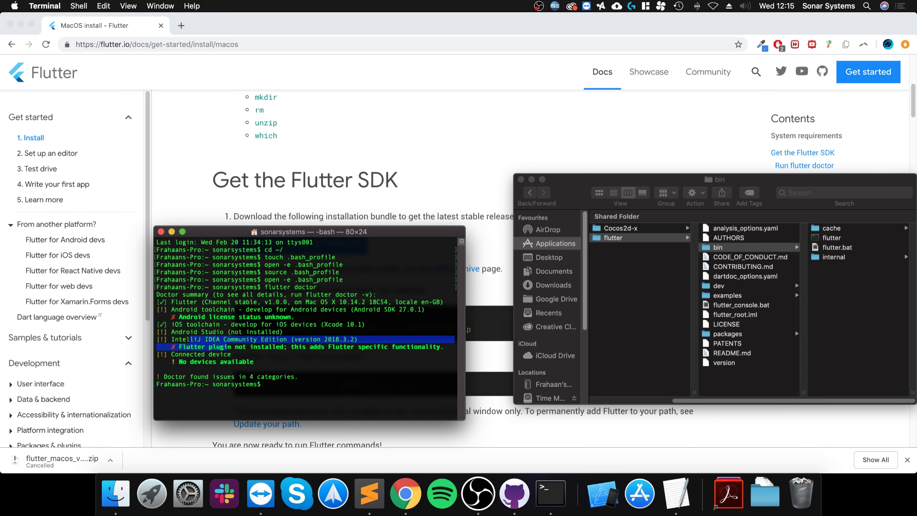
{"action": "left_click_drag", "start_coordinate": [223, 354], "coordinate": [182, 355]}
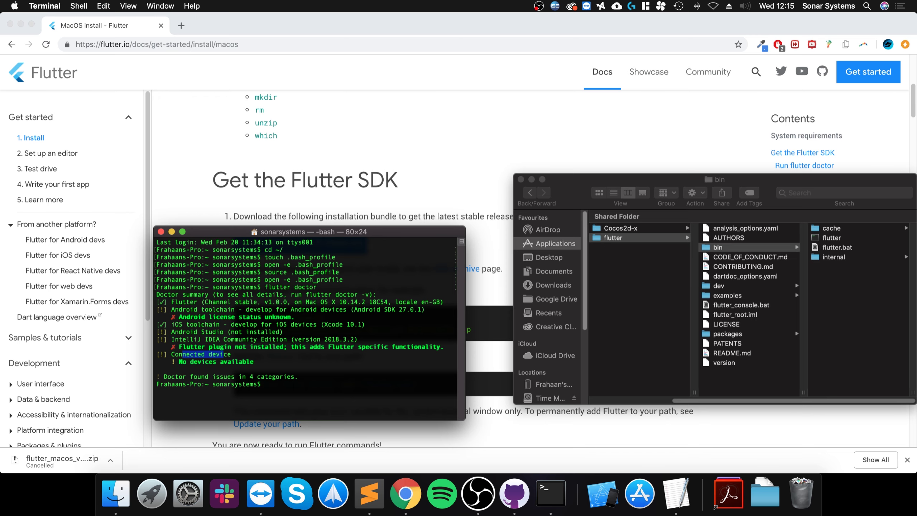
{"action": "left_click_drag", "start_coordinate": [253, 361], "coordinate": [156, 354]}
{"action": "key", "text": "Escape"}
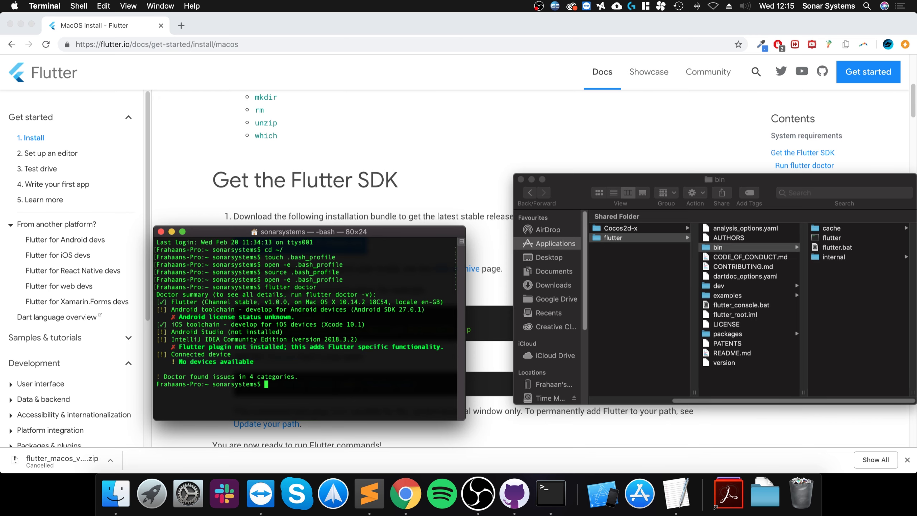
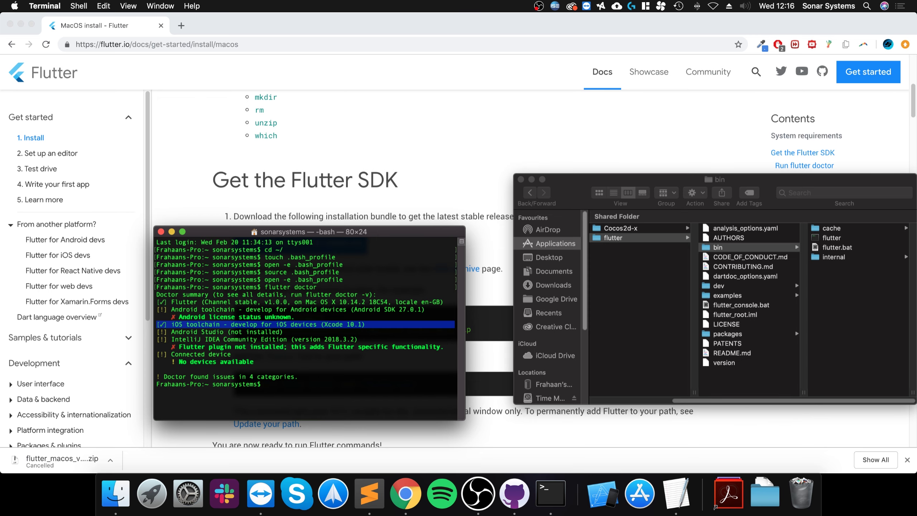
Switch to Chrome, search the web for homebrew, and open the Homebrew site at brew.sh.
{"action": "key", "text": "super+Tab"}
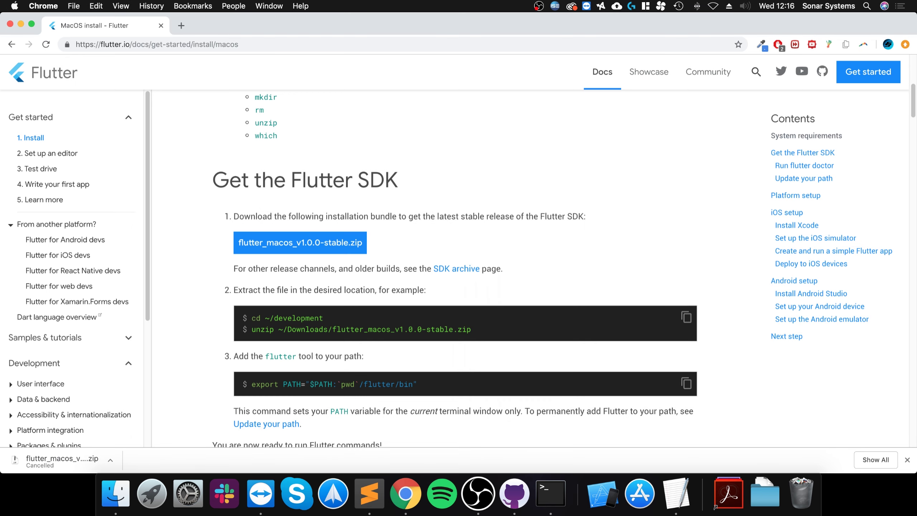
{"action": "left_click", "coordinate": [156, 44]}
{"action": "type", "text": "homebrew"}
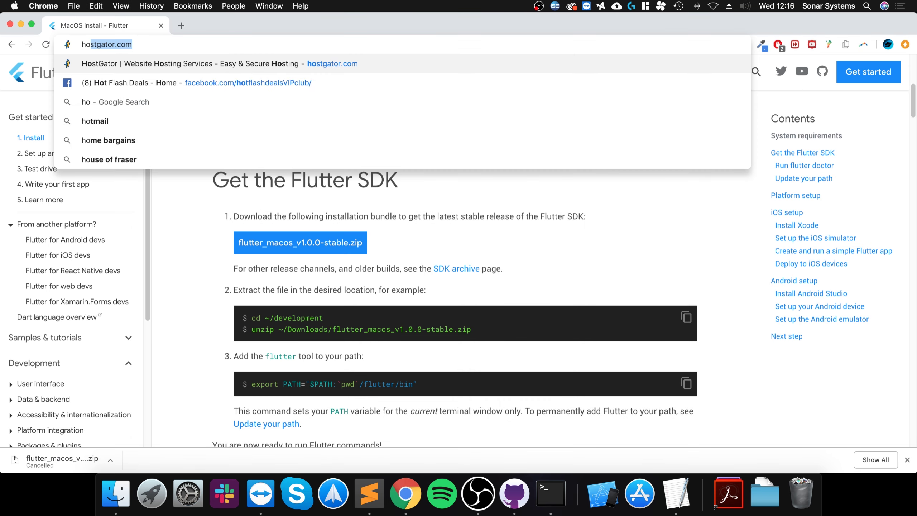
{"action": "key", "text": "Return"}
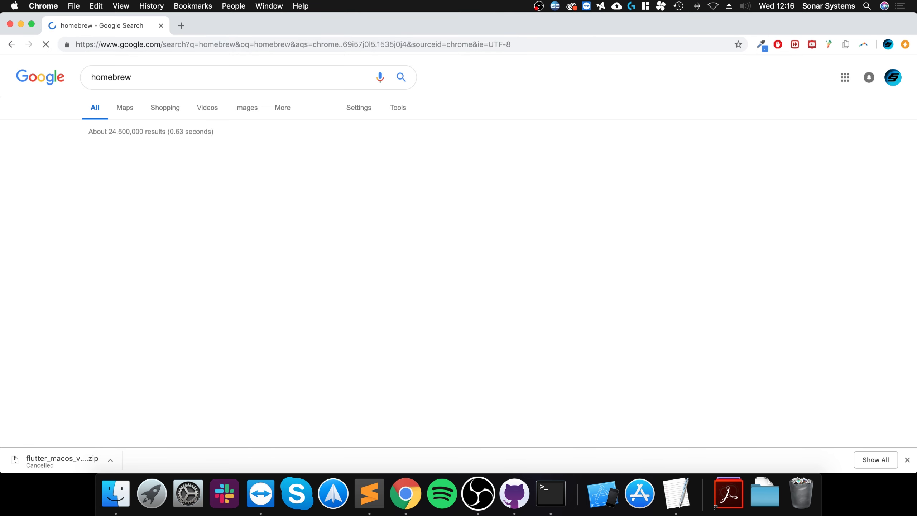
{"action": "left_click", "coordinate": [113, 153]}
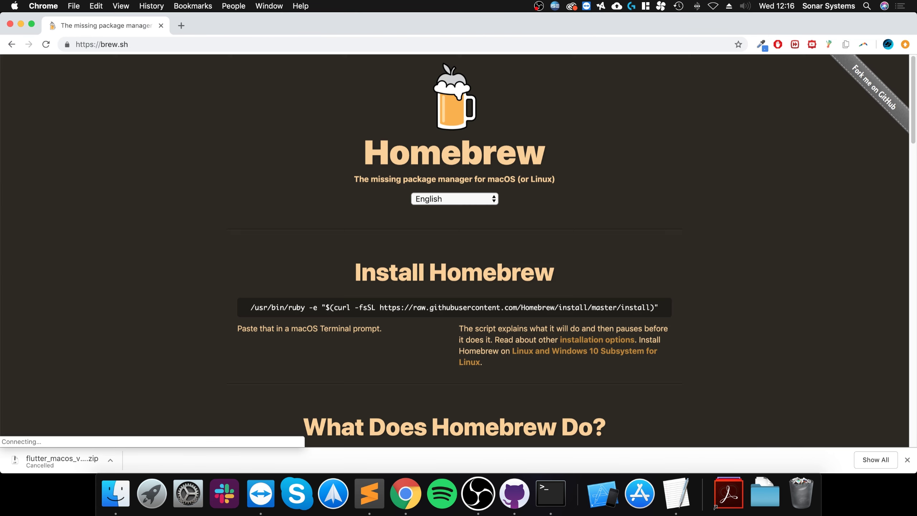
Copy the full Homebrew install command from brew.sh and paste it at the Terminal prompt.
{"action": "triple_click", "coordinate": [454, 307]}
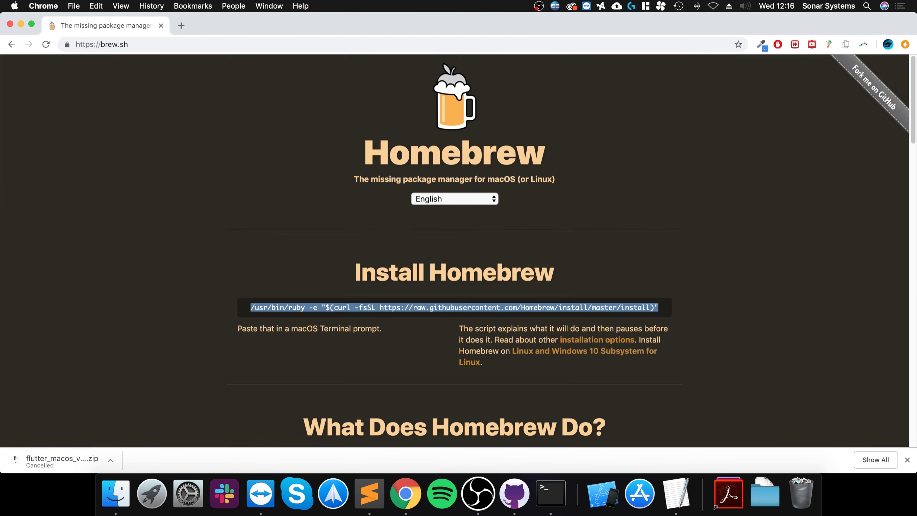
{"action": "left_click", "coordinate": [484, 313]}
{"action": "left_click_drag", "start_coordinate": [660, 307], "coordinate": [238, 293]}
{"action": "key", "text": "super+c"}
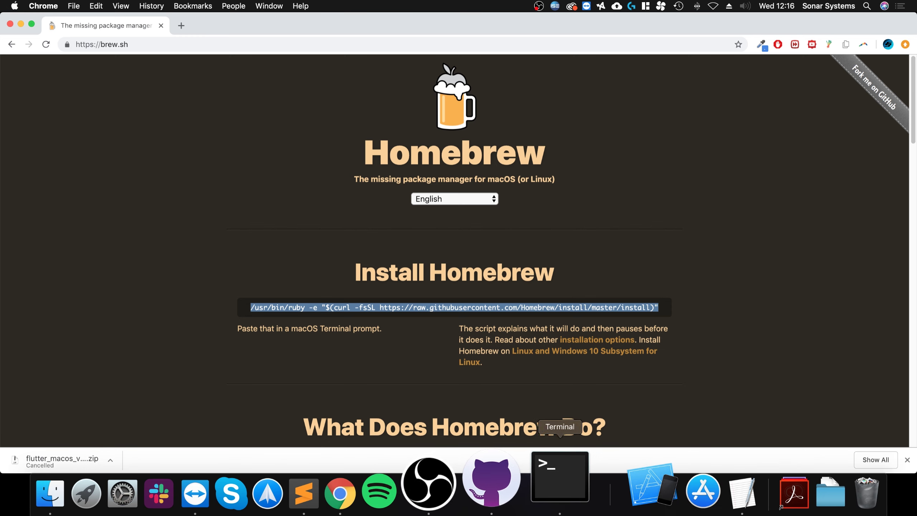
{"action": "left_click", "coordinate": [551, 494]}
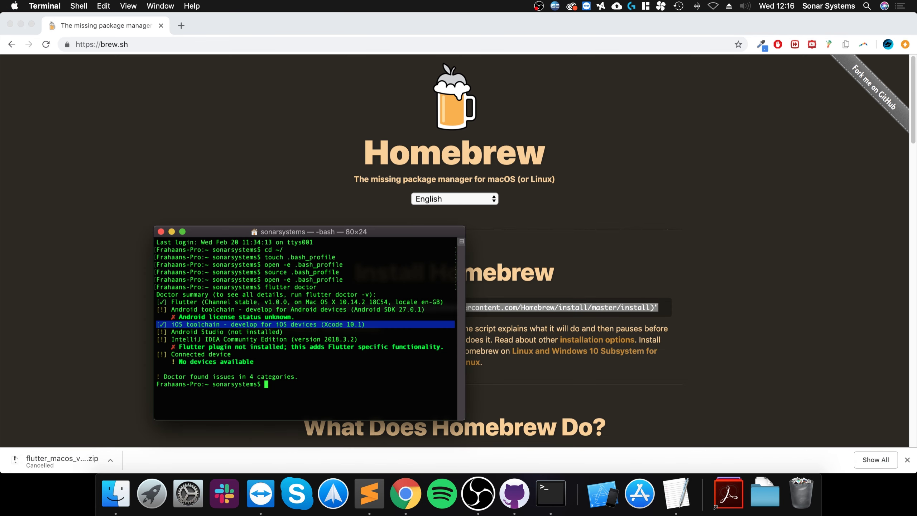
{"action": "right_click", "coordinate": [278, 384]}
{"action": "left_click", "coordinate": [298, 401]}
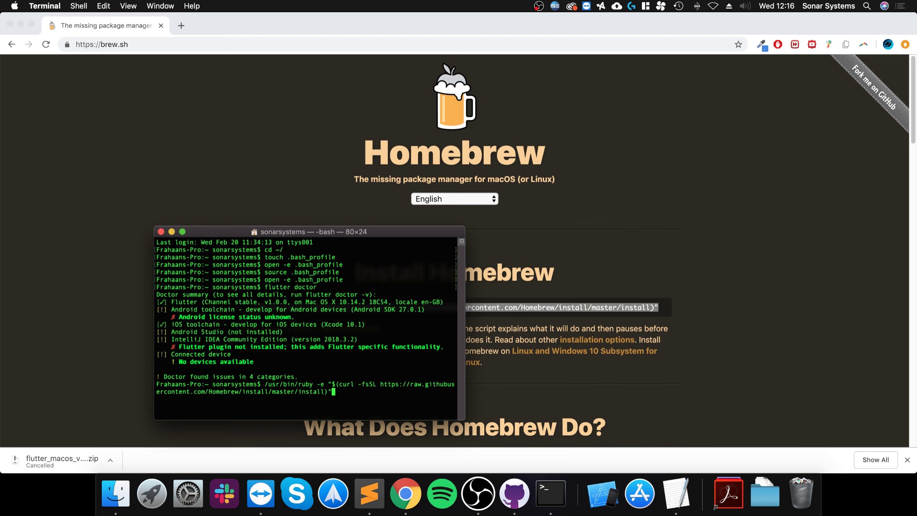
Erase the pasted Homebrew install command from the Terminal prompt without running it.
{"action": "key", "text": "BackSpace"}
{"action": "key", "text": "BackSpace"}
{"action": "key", "text": "BackSpace"}
{"action": "key", "text": "BackSpace"}
{"action": "key", "text": "BackSpace"}
{"action": "key", "text": "BackSpace"}
{"action": "key", "text": "BackSpace"}
{"action": "key", "text": "BackSpace"}
{"action": "key", "text": "BackSpace"}
{"action": "key", "text": "BackSpace"}
{"action": "key", "text": "BackSpace"}
{"action": "key", "text": "BackSpace"}
{"action": "key", "text": "BackSpace"}
{"action": "key", "text": "BackSpace"}
{"action": "key", "text": "BackSpace"}
{"action": "key", "text": "BackSpace"}
{"action": "key", "text": "BackSpace"}
{"action": "key", "text": "BackSpace"}
{"action": "key", "text": "BackSpace"}
{"action": "key", "text": "BackSpace"}
{"action": "key", "text": "BackSpace"}
{"action": "key", "text": "BackSpace"}
{"action": "key", "text": "BackSpace"}
{"action": "key", "text": "BackSpace"}
{"action": "key", "text": "BackSpace"}
{"action": "key", "text": "BackSpace"}
{"action": "key", "text": "BackSpace"}
{"action": "key", "text": "BackSpace"}
{"action": "key", "text": "BackSpace"}
{"action": "key", "text": "BackSpace"}
{"action": "key", "text": "BackSpace"}
{"action": "key", "text": "BackSpace"}
{"action": "key", "text": "BackSpace"}
{"action": "key", "text": "BackSpace"}
{"action": "key", "text": "BackSpace"}
{"action": "key", "text": "BackSpace"}
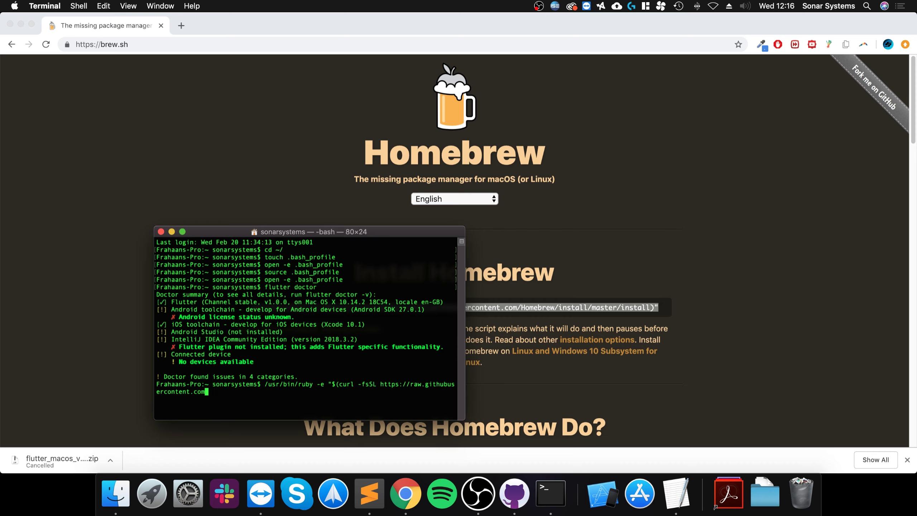
{"action": "key", "text": "BackSpace"}
{"action": "key", "text": "BackSpace"}
{"action": "key", "text": "BackSpace"}
{"action": "key", "text": "BackSpace"}
{"action": "key", "text": "BackSpace"}
{"action": "key", "text": "BackSpace"}
{"action": "key", "text": "BackSpace"}
{"action": "key", "text": "BackSpace"}
{"action": "key", "text": "BackSpace"}
{"action": "key", "text": "BackSpace"}
{"action": "key", "text": "BackSpace"}
{"action": "key", "text": "BackSpace"}
{"action": "key", "text": "BackSpace"}
{"action": "key", "text": "BackSpace"}
{"action": "key", "text": "BackSpace"}
{"action": "key", "text": "BackSpace"}
{"action": "key", "text": "BackSpace"}
{"action": "key", "text": "BackSpace"}
{"action": "key", "text": "BackSpace"}
{"action": "key", "text": "BackSpace"}
{"action": "key", "text": "BackSpace"}
{"action": "key", "text": "BackSpace"}
{"action": "key", "text": "BackSpace"}
{"action": "key", "text": "BackSpace"}
{"action": "key", "text": "BackSpace"}
{"action": "key", "text": "BackSpace"}
{"action": "key", "text": "BackSpace"}
{"action": "key", "text": "BackSpace"}
{"action": "key", "text": "BackSpace"}
{"action": "key", "text": "BackSpace"}
{"action": "key", "text": "BackSpace"}
{"action": "key", "text": "BackSpace"}
{"action": "key", "text": "BackSpace"}
{"action": "key", "text": "BackSpace"}
{"action": "key", "text": "BackSpace"}
{"action": "key", "text": "BackSpace"}
{"action": "key", "text": "BackSpace"}
{"action": "key", "text": "BackSpace"}
{"action": "key", "text": "BackSpace"}
{"action": "key", "text": "BackSpace"}
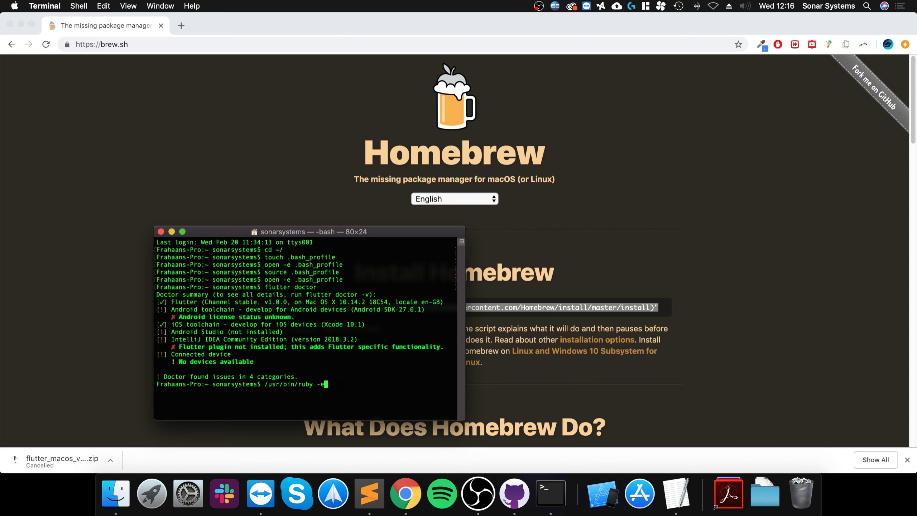
{"action": "key", "text": "BackSpace"}
{"action": "key", "text": "BackSpace"}
{"action": "key", "text": "BackSpace"}
{"action": "key", "text": "BackSpace"}
{"action": "key", "text": "BackSpace"}
{"action": "key", "text": "BackSpace"}
{"action": "key", "text": "BackSpace"}
{"action": "key", "text": "BackSpace"}
{"action": "key", "text": "BackSpace"}
{"action": "key", "text": "BackSpace"}
Update Homebrew in Terminal by running brew update.
{"action": "type", "text": "brew update"}
{"action": "key", "text": "Return"}
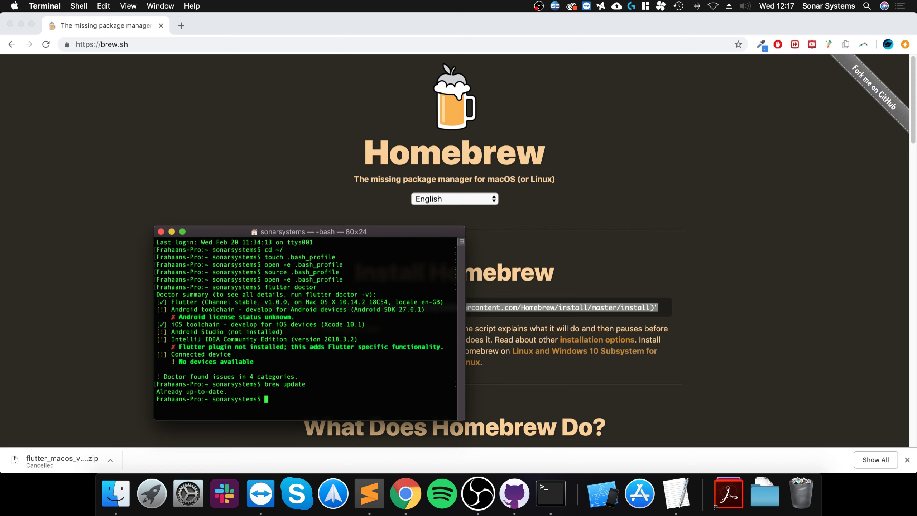
Install the development version of usbmuxd by running brew install --HEAD usbmuxd, and check the command's output.
{"action": "type", "text": "brew install --HEAD USB"}
{"action": "key", "text": "BackSpace"}
{"action": "key", "text": "BackSpace"}
{"action": "key", "text": "BackSpace"}
{"action": "type", "text": "usbmuxd"}
{"action": "key", "text": "Return"}
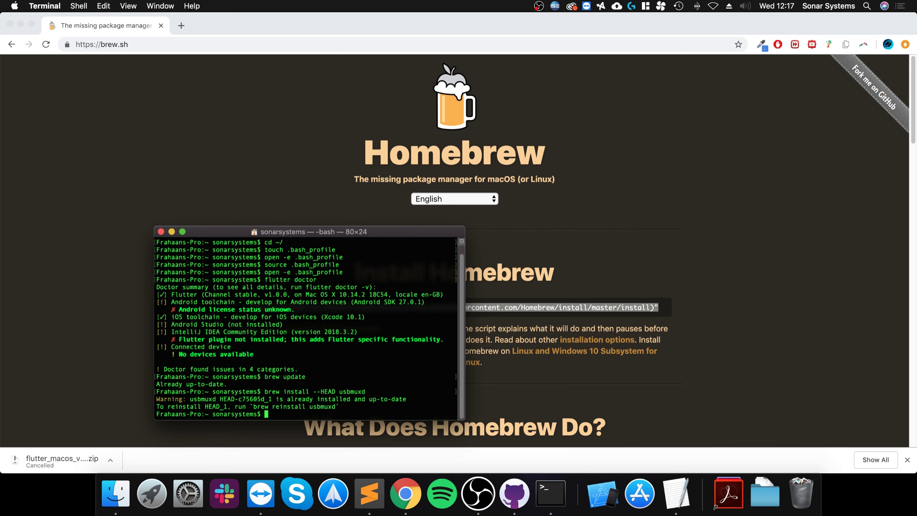
{"action": "left_click_drag", "start_coordinate": [175, 399], "coordinate": [372, 398]}
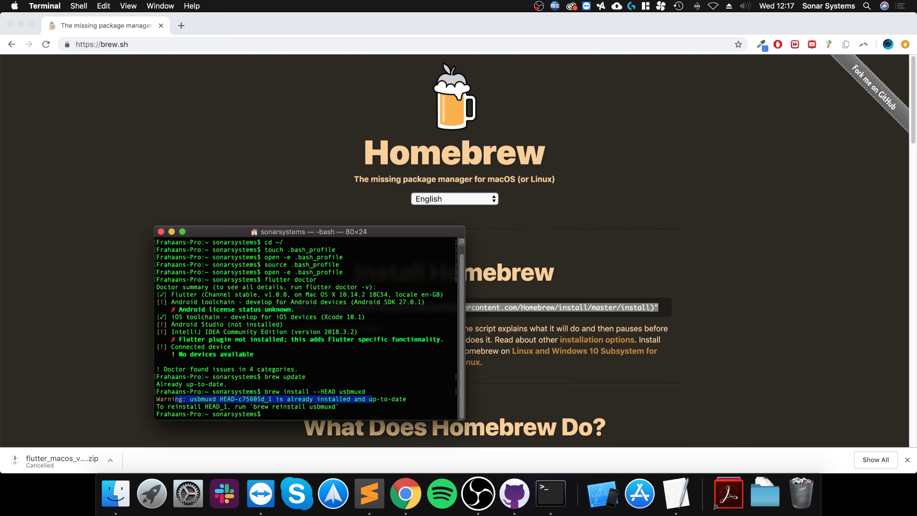
{"action": "left_click", "coordinate": [372, 399]}
Link the usbmuxd package by running brew link usbmuxd.
{"action": "type", "text": "brew link usbmuxde"}
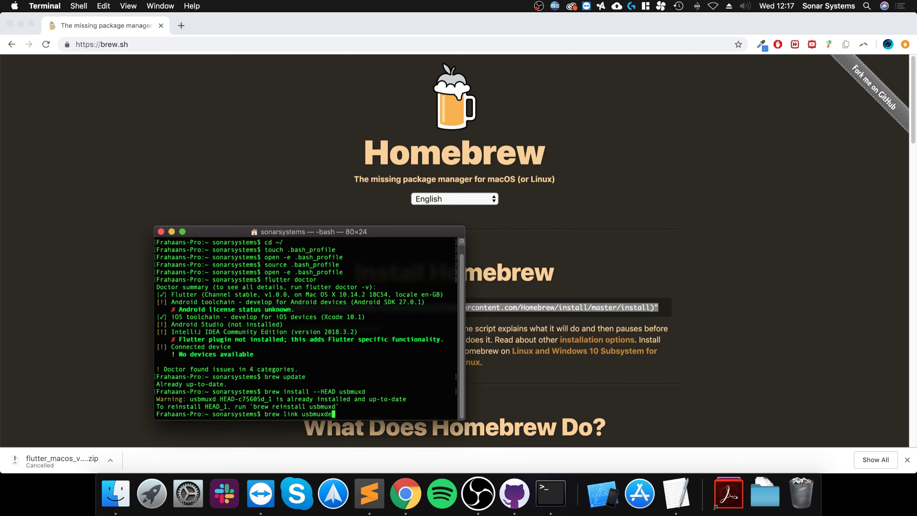
{"action": "key", "text": "BackSpace"}
{"action": "key", "text": "Return"}
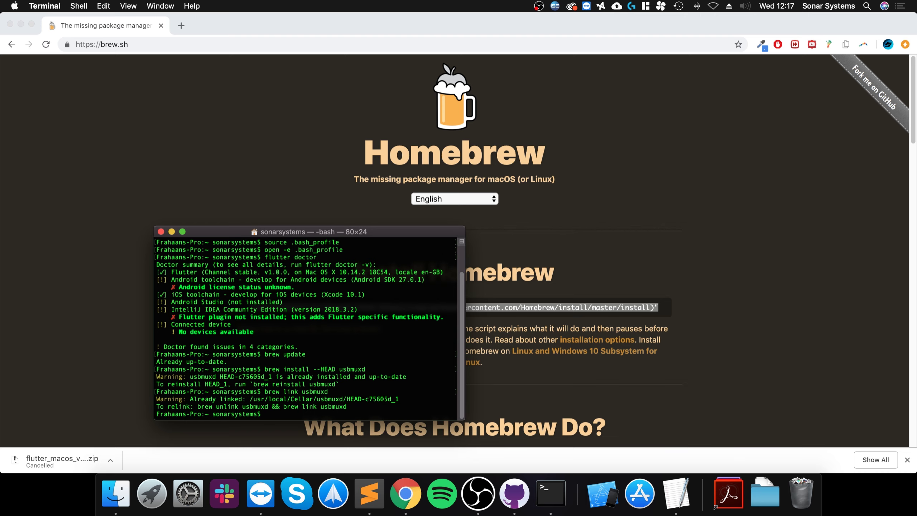
Install the development version of libimobiledevice by running brew install --HEAD libimobiledevice.
{"action": "type", "text": "brew install --HEAD libimobiledevice"}
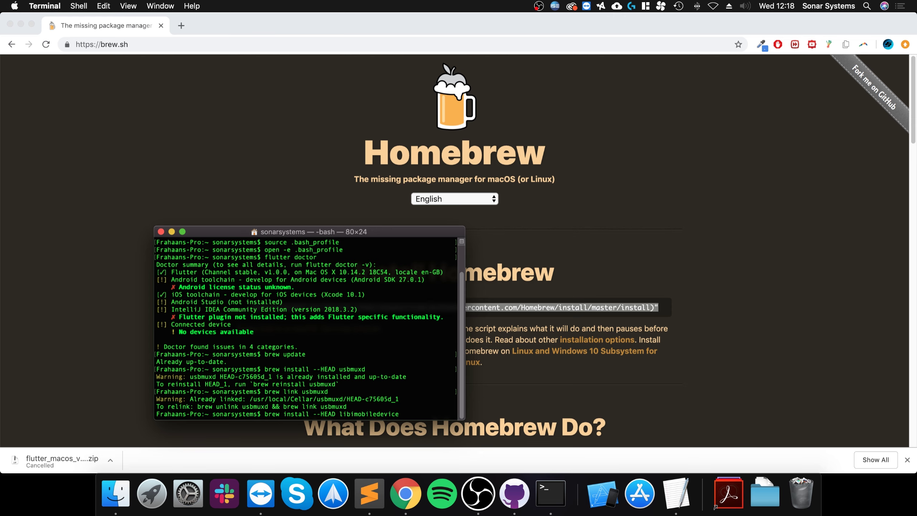
{"action": "key", "text": "Return"}
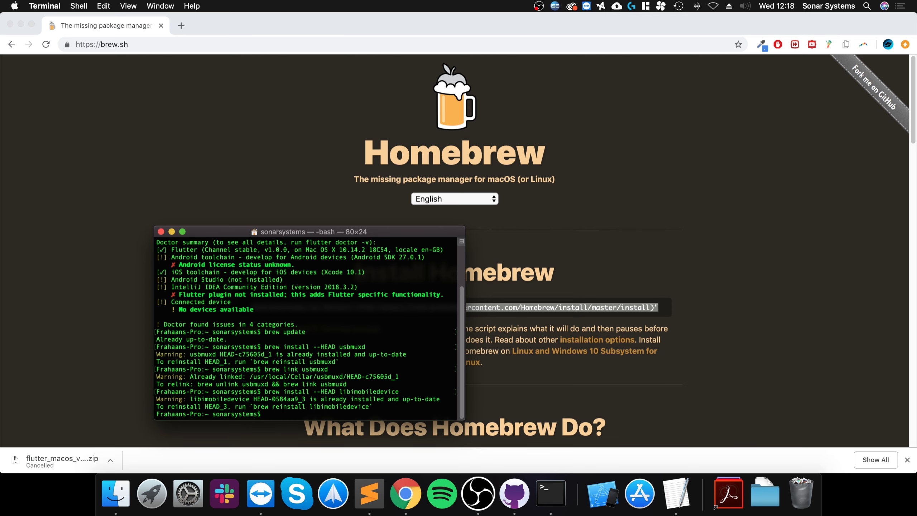
Install the iOS deployment tools by running brew install ideviceinstaller ios-deploy cocoapods.
{"action": "type", "text": "brew install"}
{"action": "type", "text": " idevice"}
{"action": "type", "text": "installer"}
{"action": "type", "text": " ios"}
{"action": "type", "text": "-deploy "}
{"action": "type", "text": "coa"}
{"action": "type", "text": "copods"}
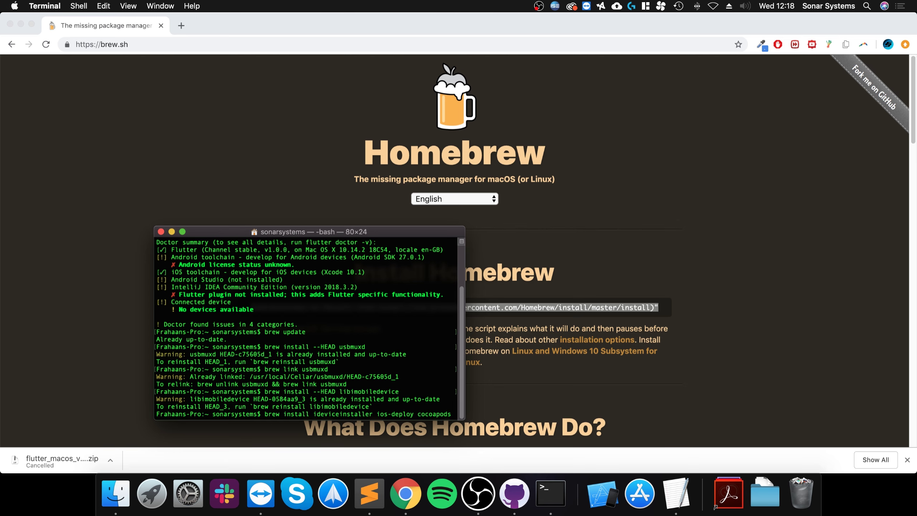
{"action": "key", "text": "Return"}
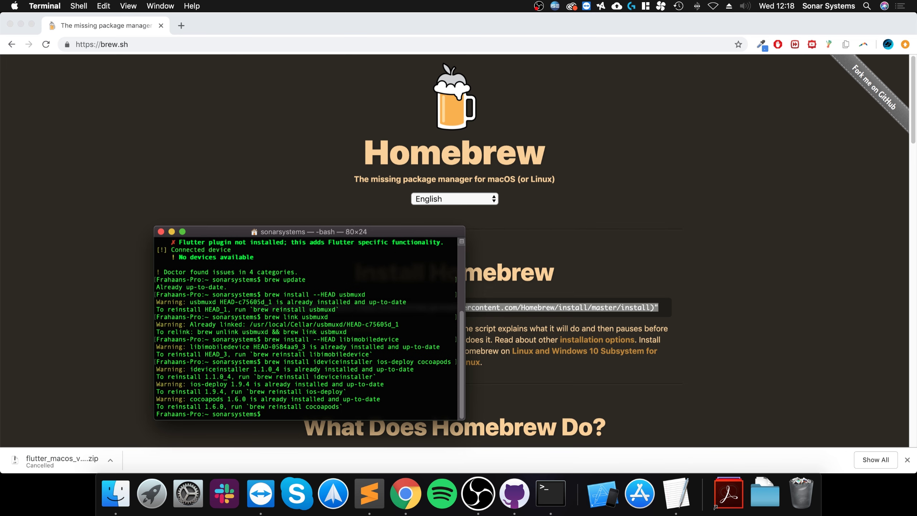
Enter pod setup at the Terminal prompt, and clear the line without running it.
{"action": "type", "text": "pod steup"}
{"action": "key", "text": "Left"}
{"action": "key", "text": "Left"}
{"action": "key", "text": "Left"}
{"action": "key", "text": "BackSpace"}
{"action": "key", "text": "Right"}
{"action": "type", "text": "t"}
{"action": "key", "text": "Right"}
{"action": "key", "text": "Right"}
{"action": "key", "text": "BackSpace"}
{"action": "key", "text": "BackSpace"}
{"action": "key", "text": "BackSpace"}
{"action": "key", "text": "BackSpace"}
{"action": "key", "text": "BackSpace"}
{"action": "key", "text": "BackSpace"}
{"action": "key", "text": "BackSpace"}
{"action": "key", "text": "BackSpace"}
{"action": "key", "text": "BackSpace"}
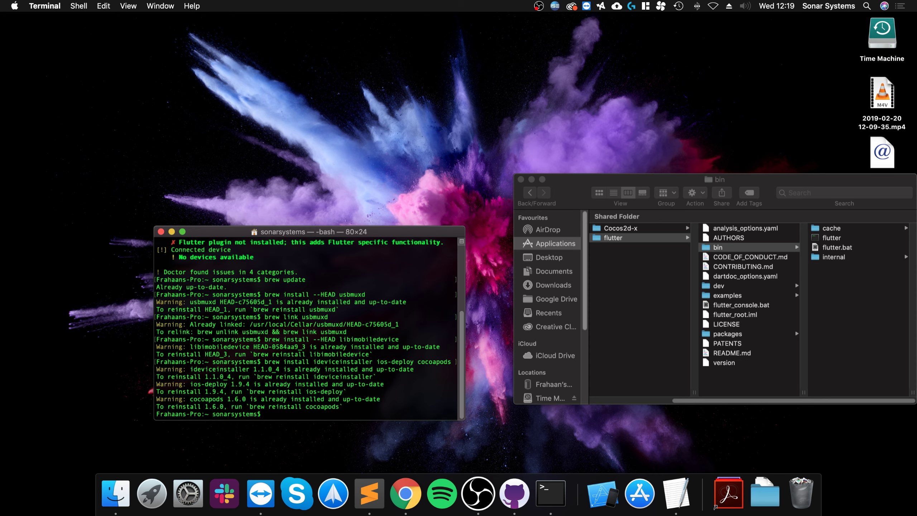
Close the Finder window and change the Terminal directory to the desktop with cd desktop.
{"action": "left_click", "coordinate": [520, 179]}
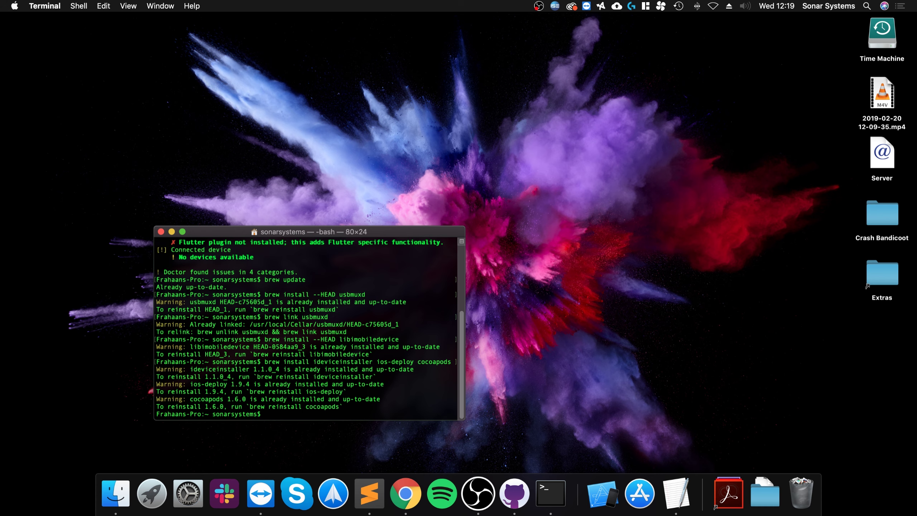
{"action": "type", "text": "cd desktop"}
{"action": "key", "text": "Return"}
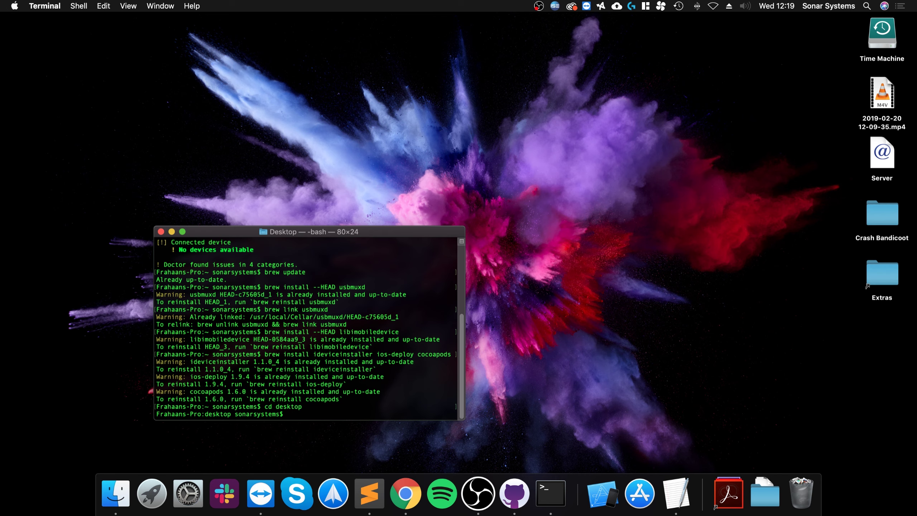
Begin entering a flutter create command at the prompt in the desktop folder.
{"action": "type", "text": "fluttere"}
{"action": "key", "text": "BackSpace"}
{"action": "type", "text": "cre"}
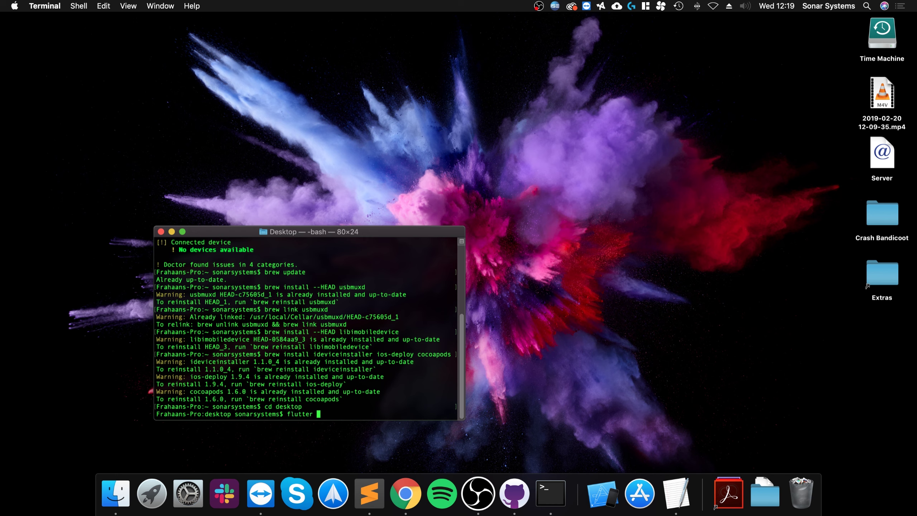
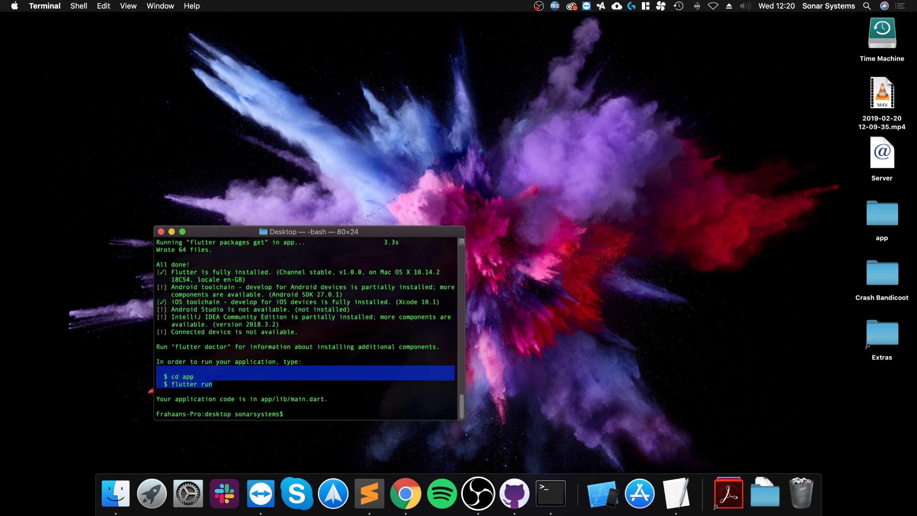
Change the Terminal directory to the app folder on the desktop and execute flutter run there.
{"action": "type", "text": "cd"}
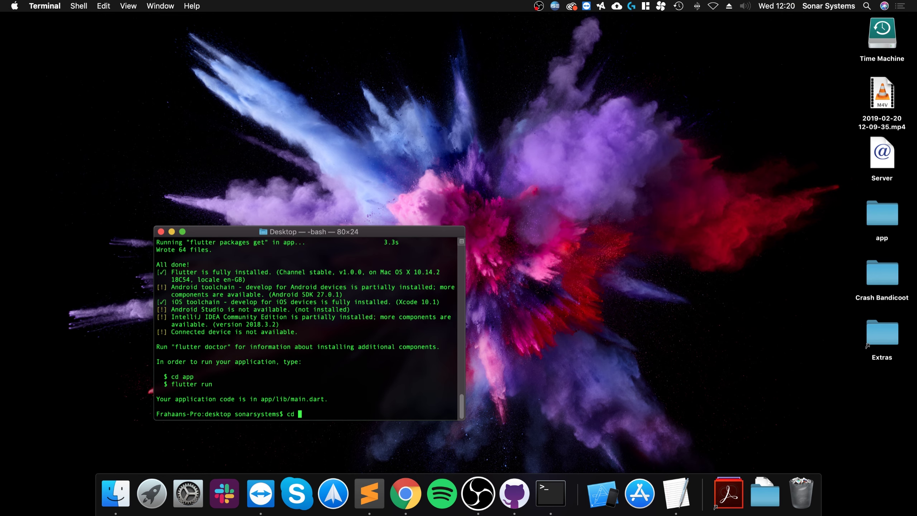
{"action": "left_click_drag", "start_coordinate": [882, 213], "coordinate": [325, 406]}
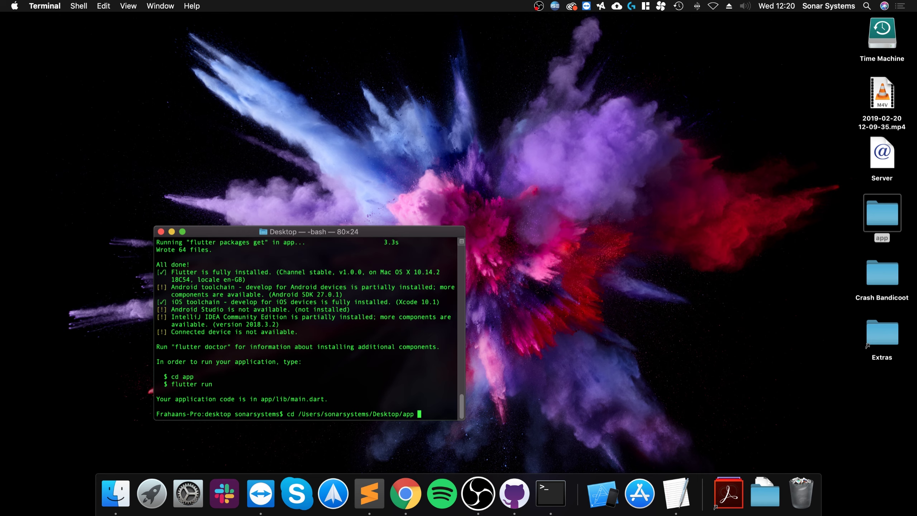
{"action": "key", "text": "Return"}
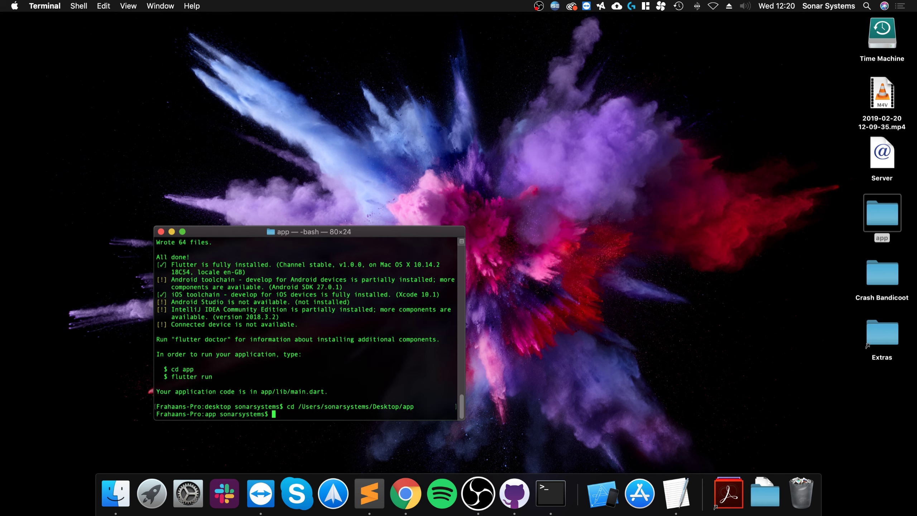
{"action": "type", "text": "flutter run"}
{"action": "key", "text": "Return"}
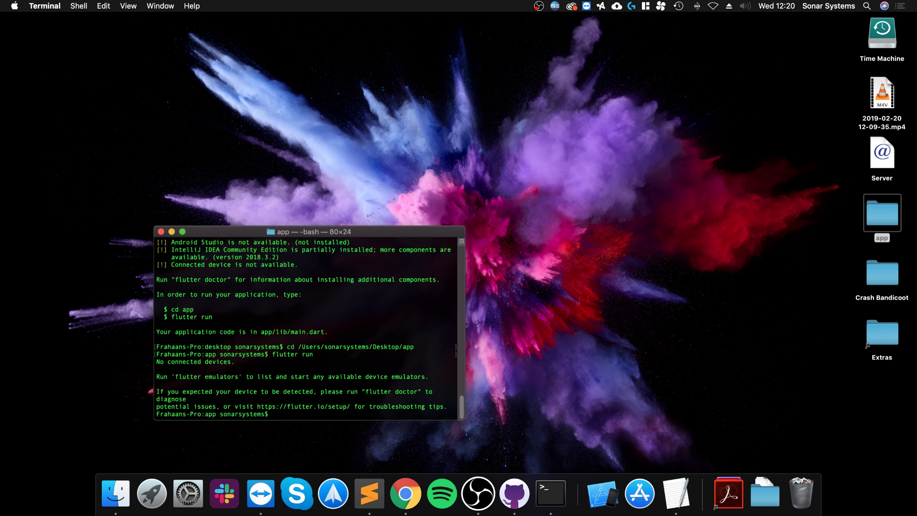
{"action": "left_click_drag", "start_coordinate": [298, 354], "coordinate": [455, 399]}
{"action": "left_click", "coordinate": [455, 398]}
Launch the Simulator application and view the list of available iOS 12.1 device models.
{"action": "key", "text": "super+space"}
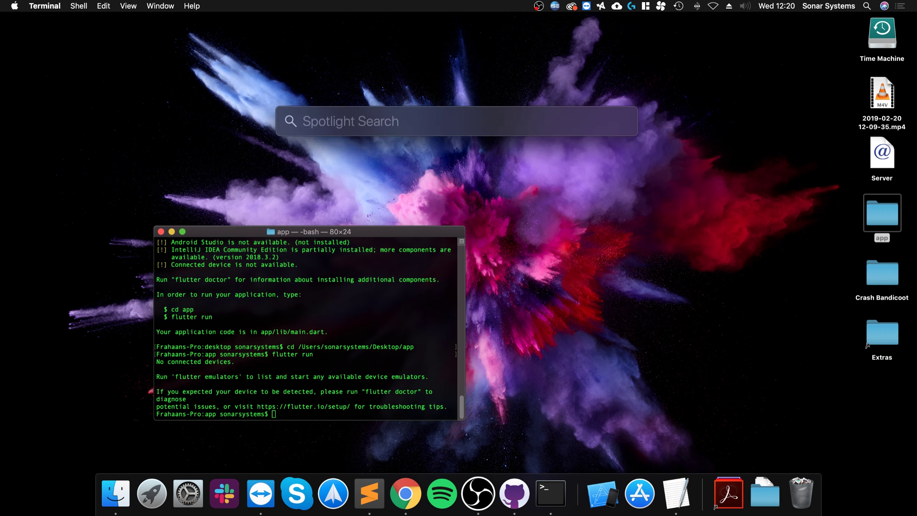
{"action": "type", "text": "simula"}
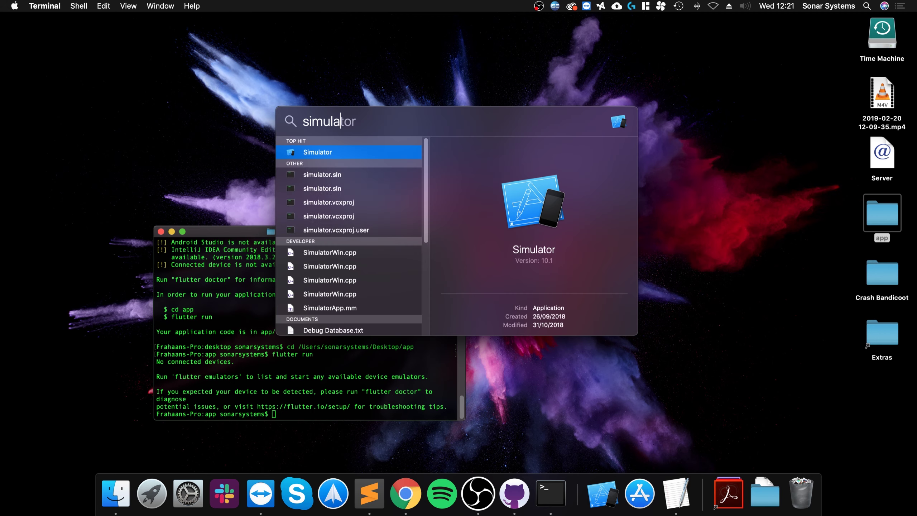
{"action": "key", "text": "Return"}
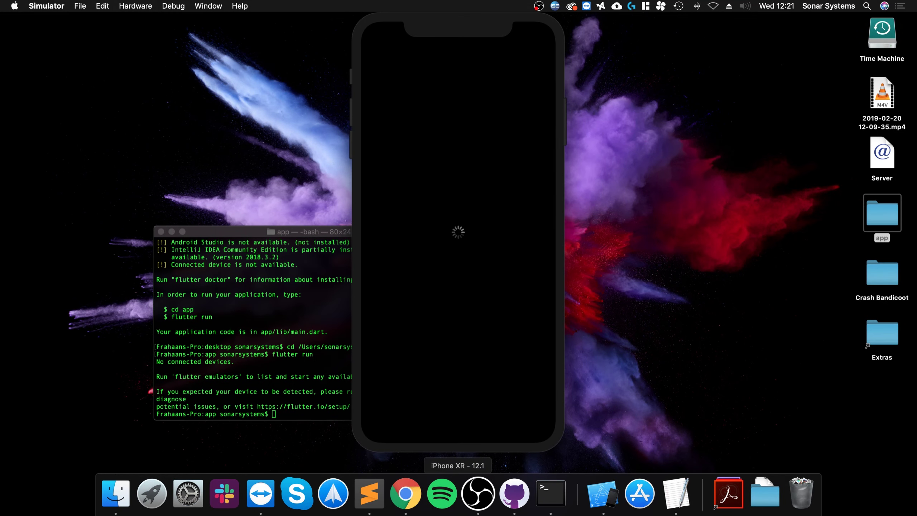
{"action": "left_click", "coordinate": [208, 6]}
{"action": "mouse_move", "coordinate": [135, 6]}
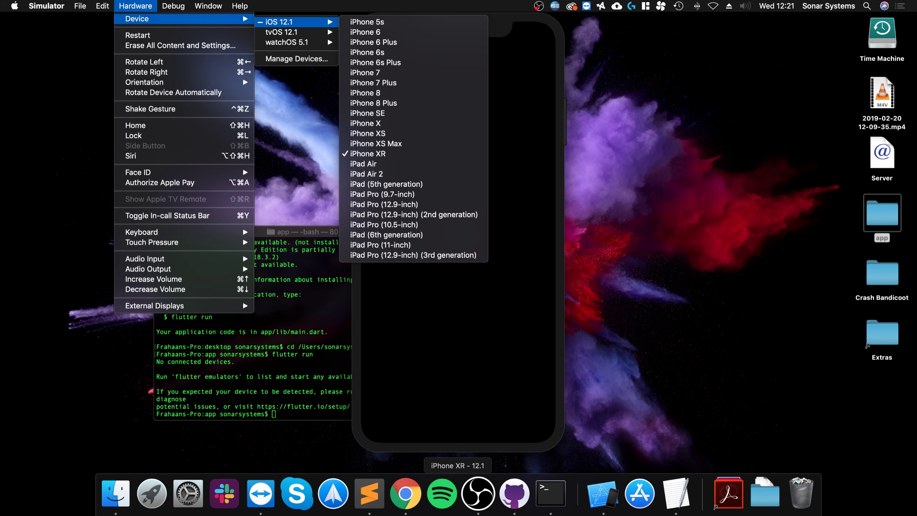
{"action": "mouse_move", "coordinate": [296, 22]}
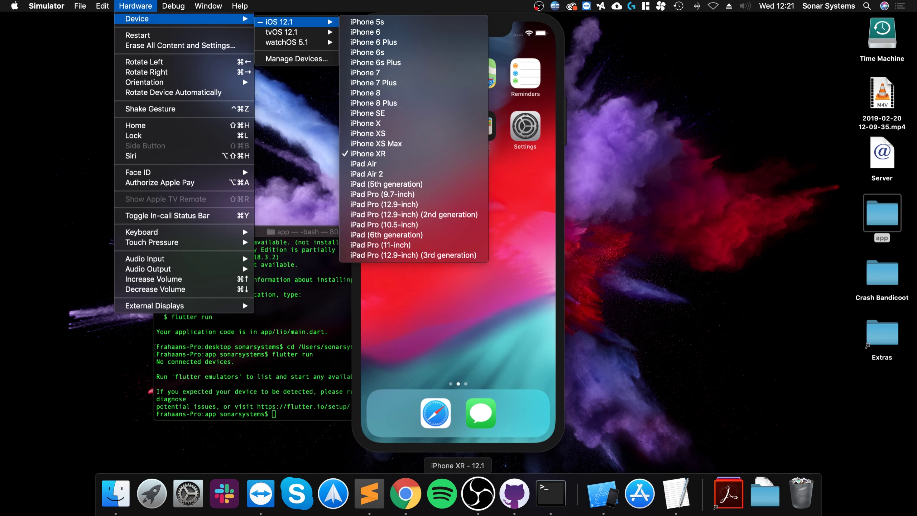
{"action": "key", "text": "Escape"}
Execute flutter run again from the app folder in Terminal and bring the iPhone XR simulator to the front.
{"action": "key", "text": "super+Tab"}
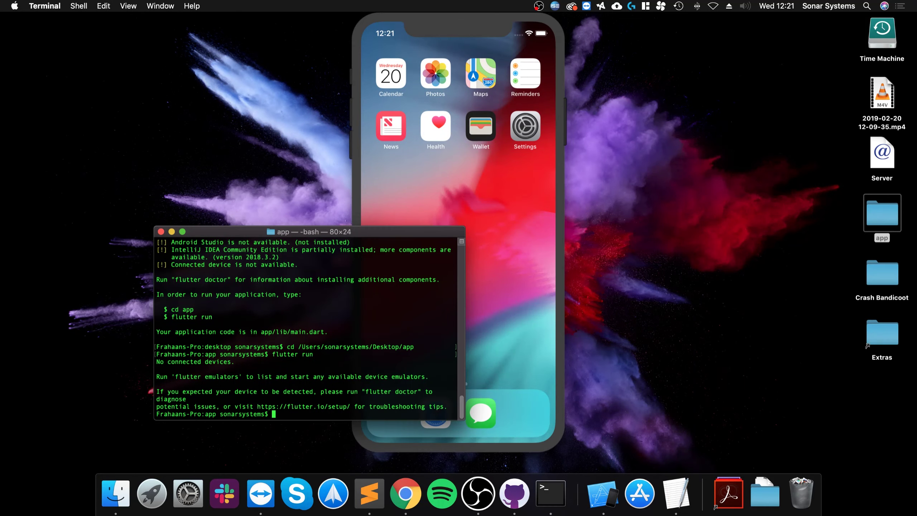
{"action": "key", "text": "Up"}
{"action": "key", "text": "Return"}
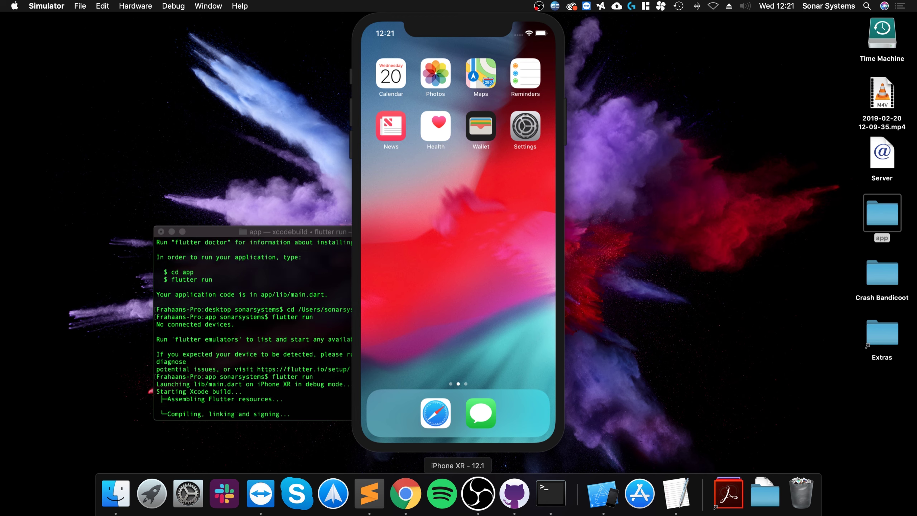
{"action": "key", "text": "super+Tab"}
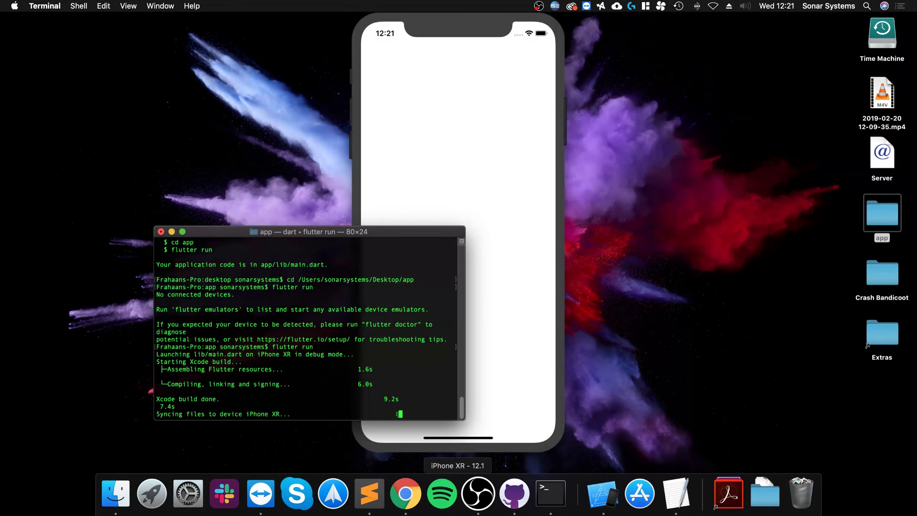
{"action": "key", "text": "super+Tab"}
Test the Flutter demo app in the simulator by raising its counter to 19.
{"action": "left_click", "coordinate": [535, 422]}
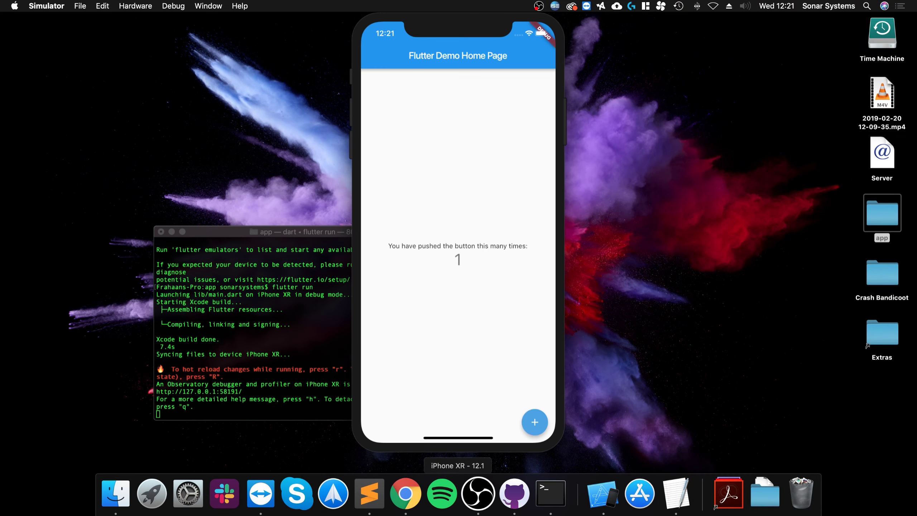
{"action": "triple_click", "coordinate": [535, 422]}
{"action": "double_click", "coordinate": [535, 422]}
{"action": "triple_click", "coordinate": [535, 422]}
{"action": "double_click", "coordinate": [534, 422]}
{"action": "double_click", "coordinate": [535, 422]}
{"action": "double_click", "coordinate": [535, 422]}
{"action": "triple_click", "coordinate": [535, 422]}
{"action": "left_click", "coordinate": [535, 422]}
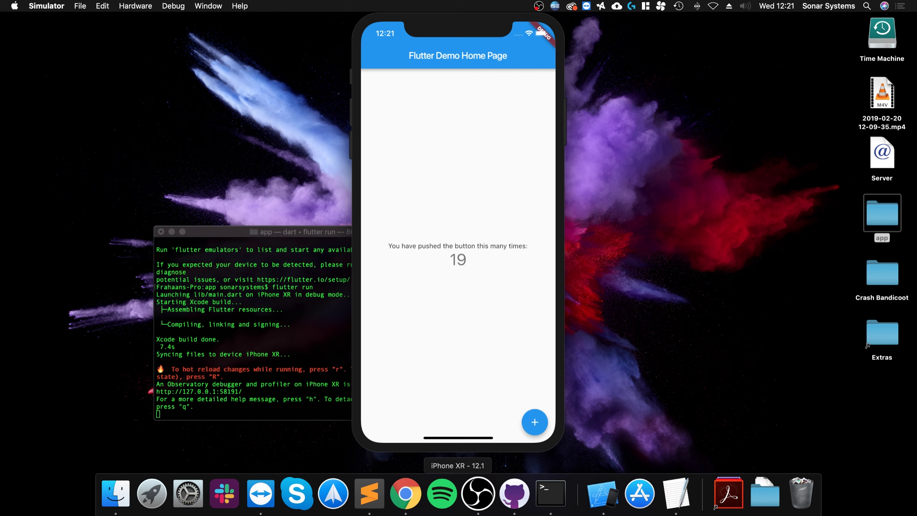
Quit the running Flutter session in Terminal and quit the Simulator.
{"action": "key", "text": "super+Tab"}
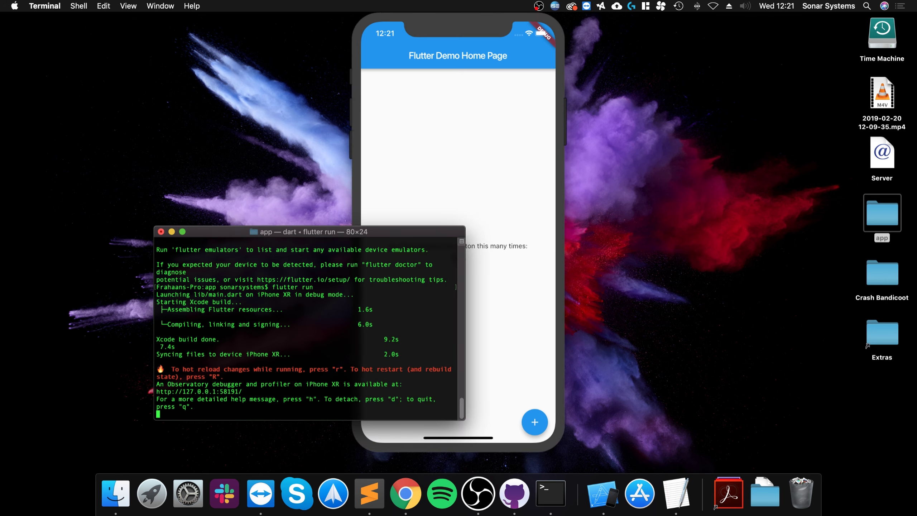
{"action": "key", "text": "q"}
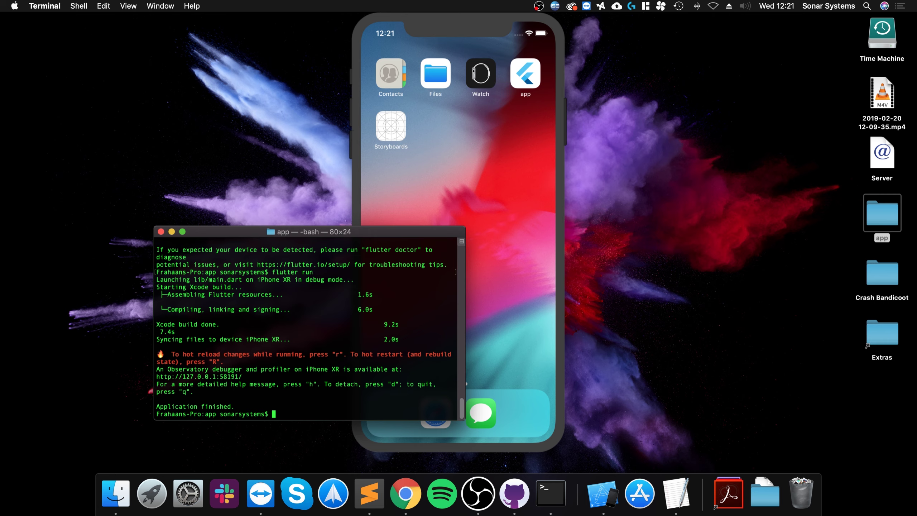
{"action": "key", "text": "super+Tab"}
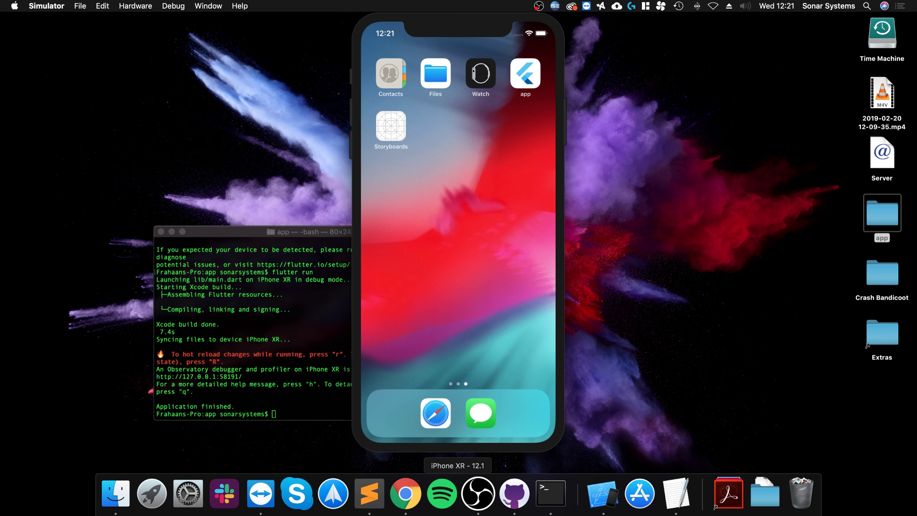
{"action": "key", "text": "super+q"}
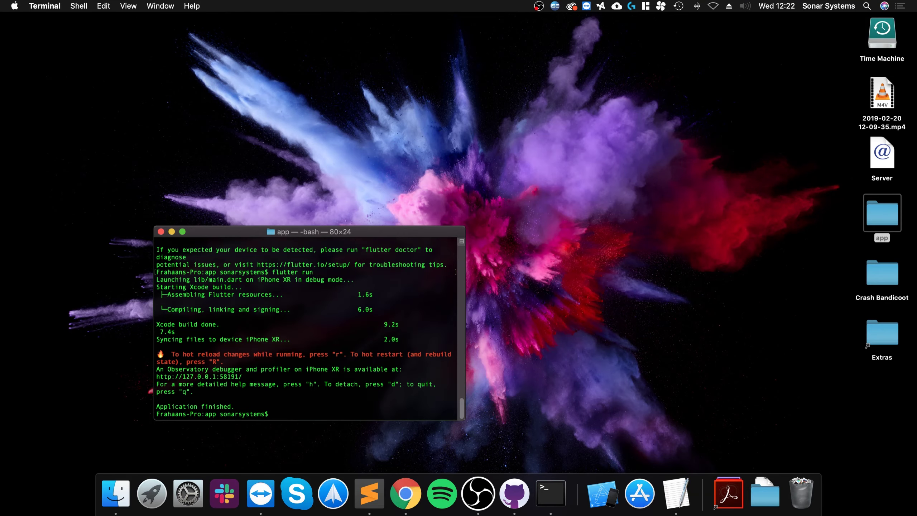
Open Runner.xcodeproj from the ios folder of the desktop app project in Xcode.
{"action": "double_click", "coordinate": [882, 213]}
{"action": "left_click", "coordinate": [464, 124]}
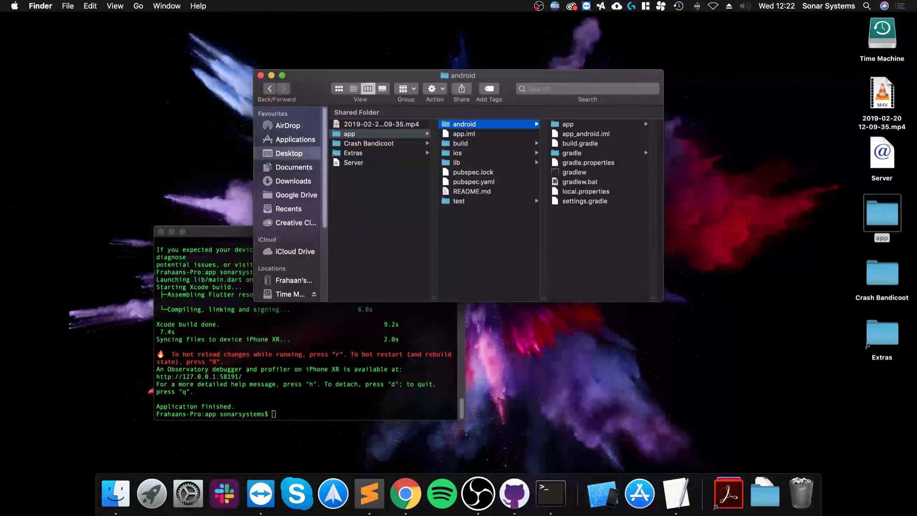
{"action": "left_click", "coordinate": [457, 153]}
{"action": "key", "text": "Right"}
{"action": "key", "text": "Down"}
{"action": "key", "text": "Down"}
{"action": "key", "text": "Down"}
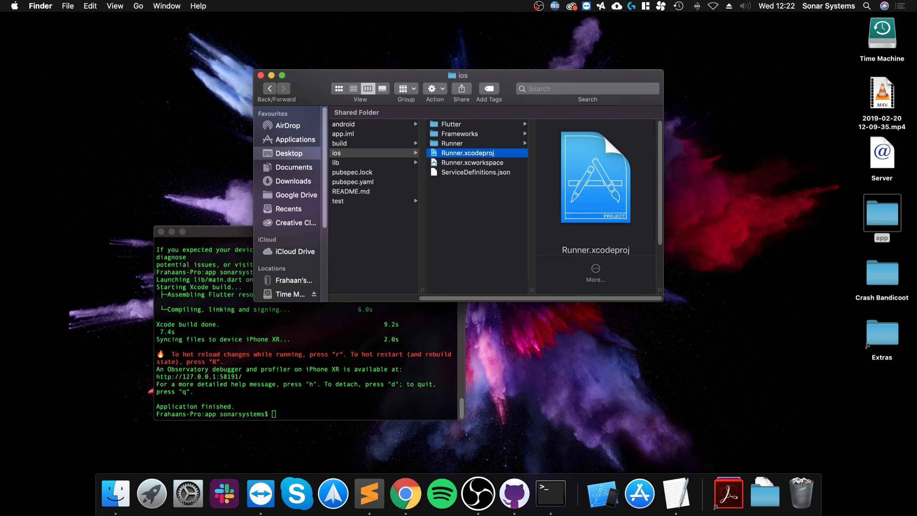
{"action": "key", "text": "super+o"}
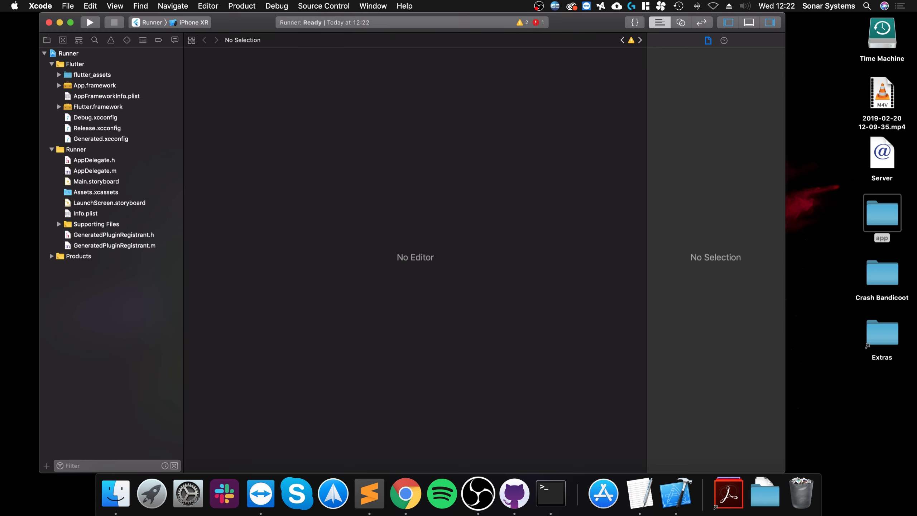
View the available run destinations and run the Runner project on the iPhone XR simulator.
{"action": "left_click", "coordinate": [193, 23]}
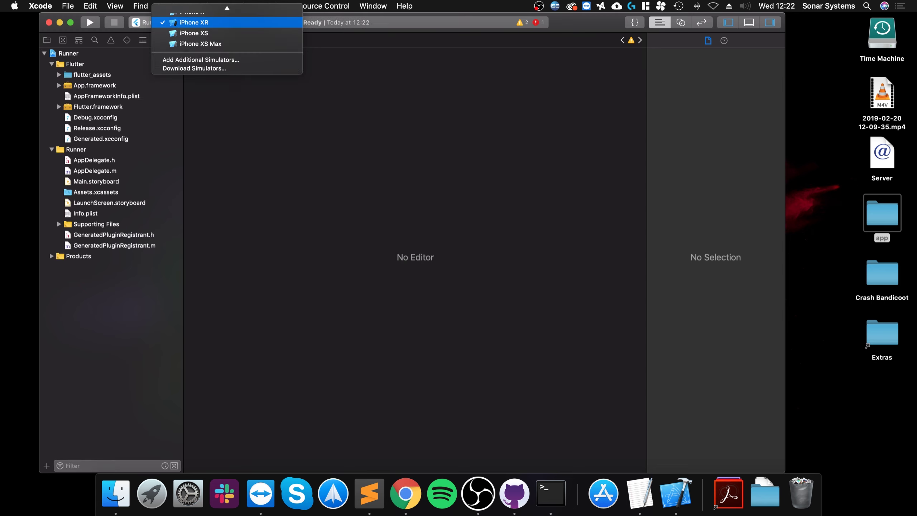
{"action": "scroll", "coordinate": [194, 23], "scroll_direction": "up", "scroll_amount": 10}
{"action": "scroll", "coordinate": [227, 120], "scroll_direction": "up", "scroll_amount": 8}
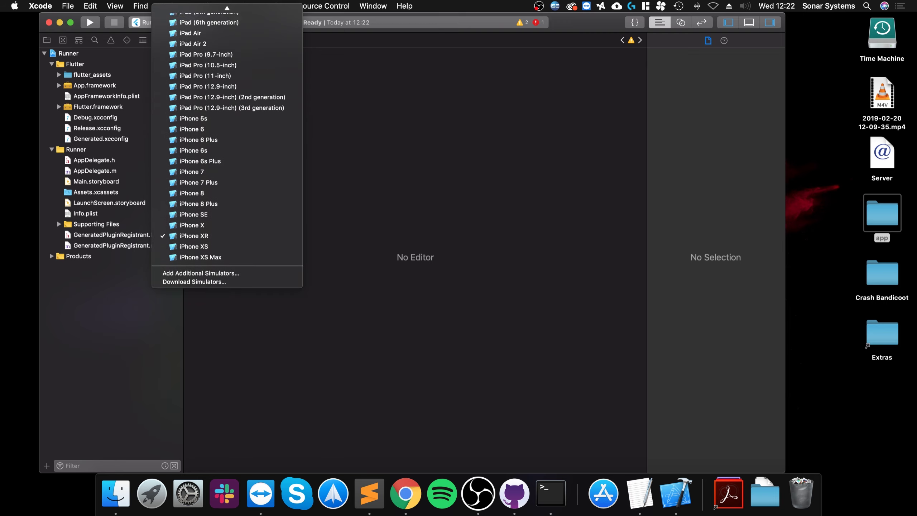
{"action": "key", "text": "Escape"}
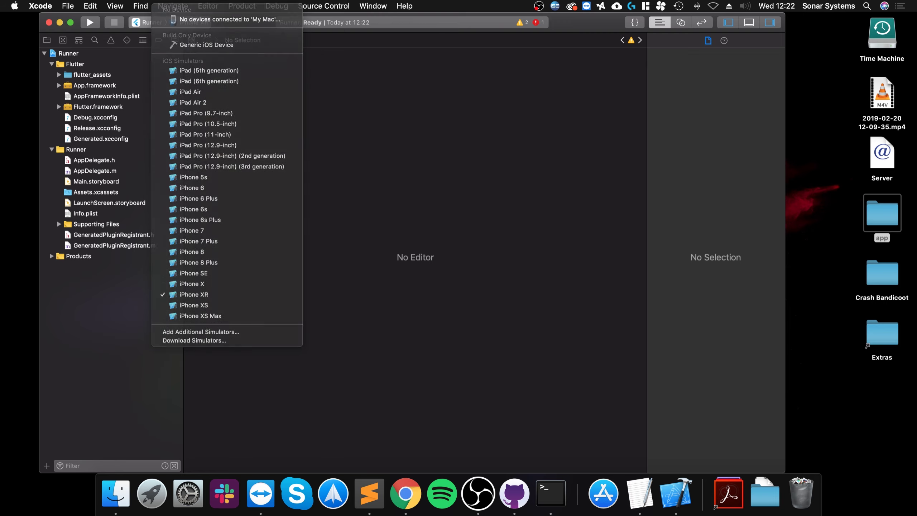
{"action": "left_click", "coordinate": [90, 22]}
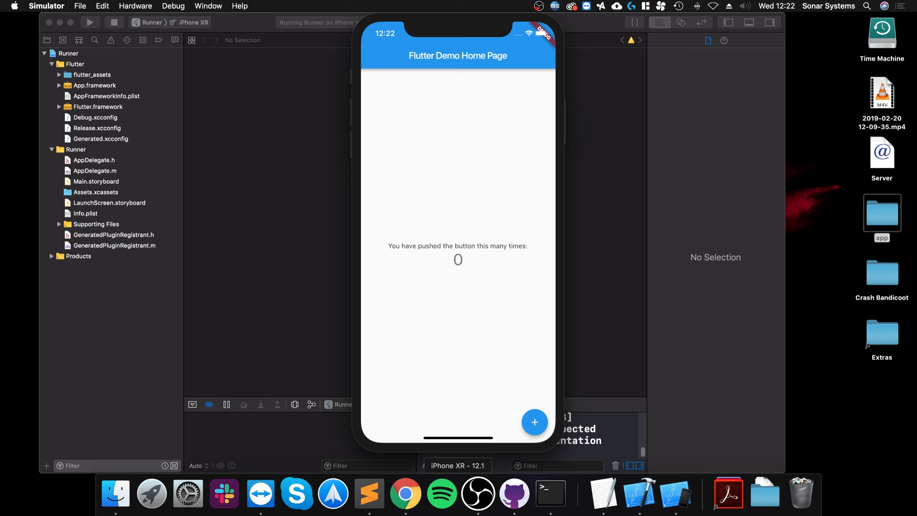
Test the app launched from Xcode by raising its counter to 13.
{"action": "triple_click", "coordinate": [534, 422]}
{"action": "double_click", "coordinate": [535, 422]}
{"action": "double_click", "coordinate": [534, 422]}
{"action": "triple_click", "coordinate": [535, 422]}
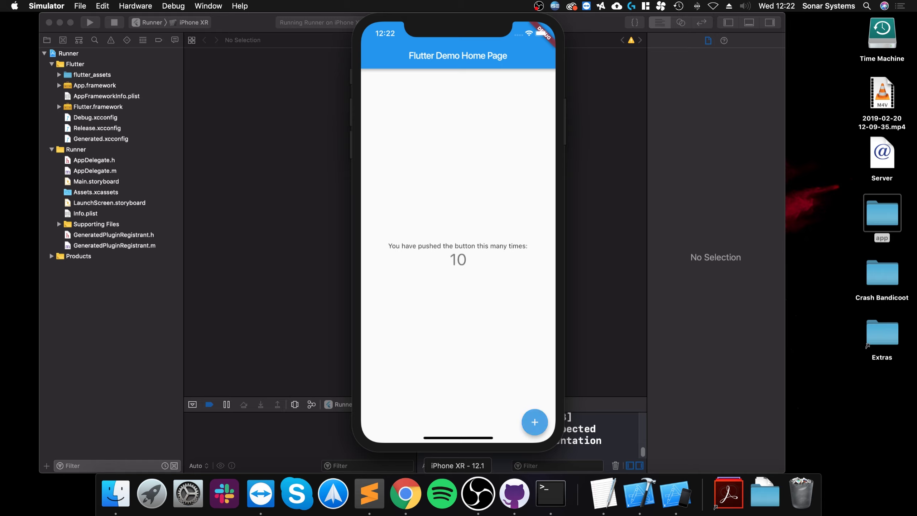
{"action": "double_click", "coordinate": [535, 422]}
{"action": "left_click", "coordinate": [535, 422]}
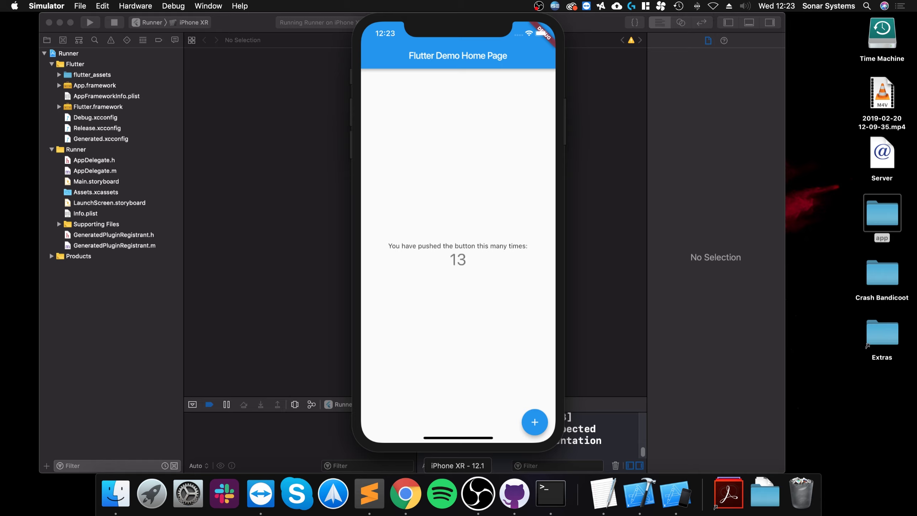
Stop the running Runner app in Xcode and look inside the flutter_assets folder.
{"action": "key", "text": "super+Tab"}
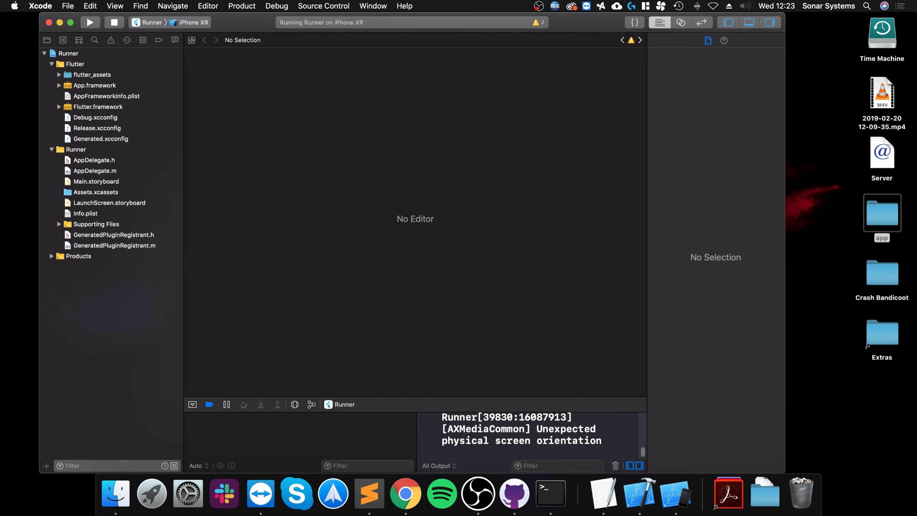
{"action": "key", "text": "super+period"}
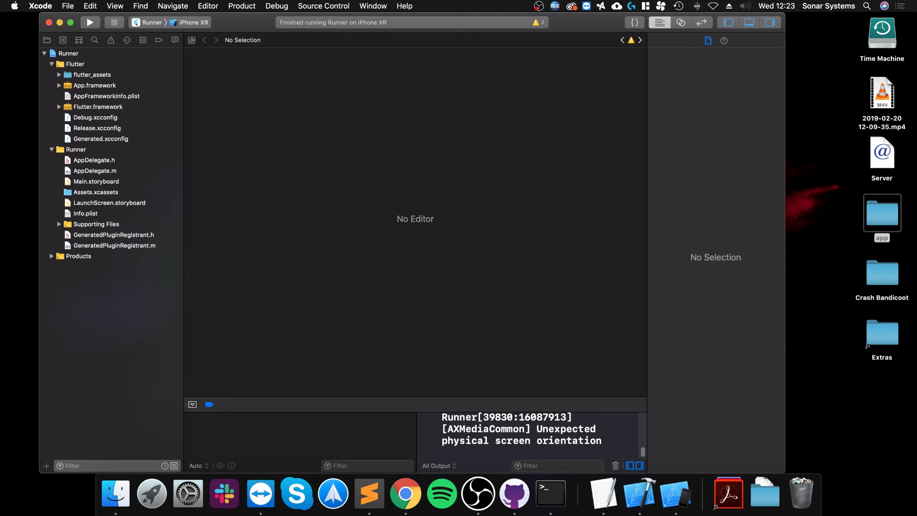
{"action": "left_click", "coordinate": [59, 75]}
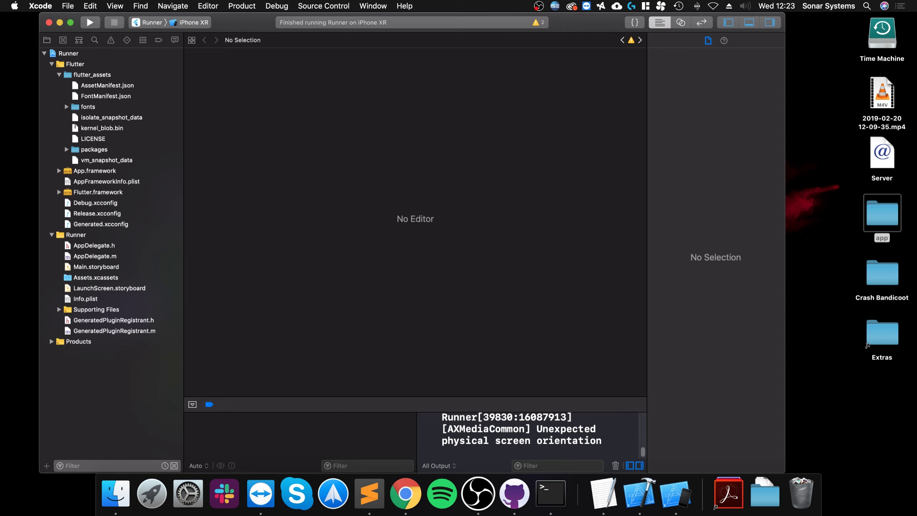
{"action": "left_click", "coordinate": [67, 107]}
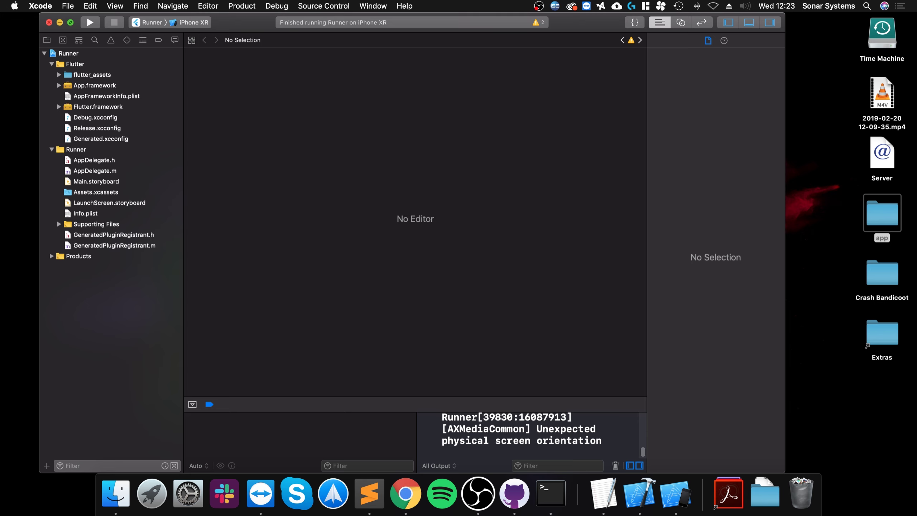
Close the Xcode project window and select main.dart in the app project's lib folder in Finder.
{"action": "left_click", "coordinate": [48, 23]}
{"action": "left_click", "coordinate": [253, 325]}
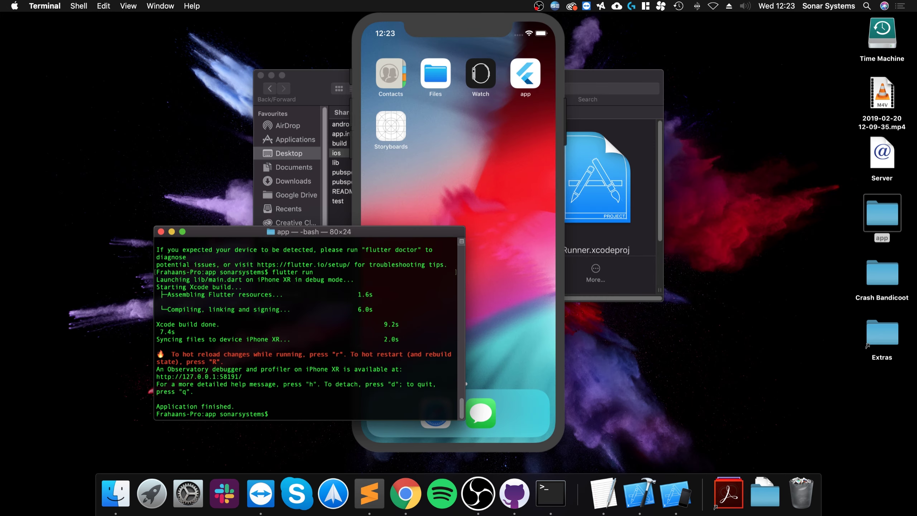
{"action": "key", "text": "super+Tab"}
{"action": "key", "text": "Down"}
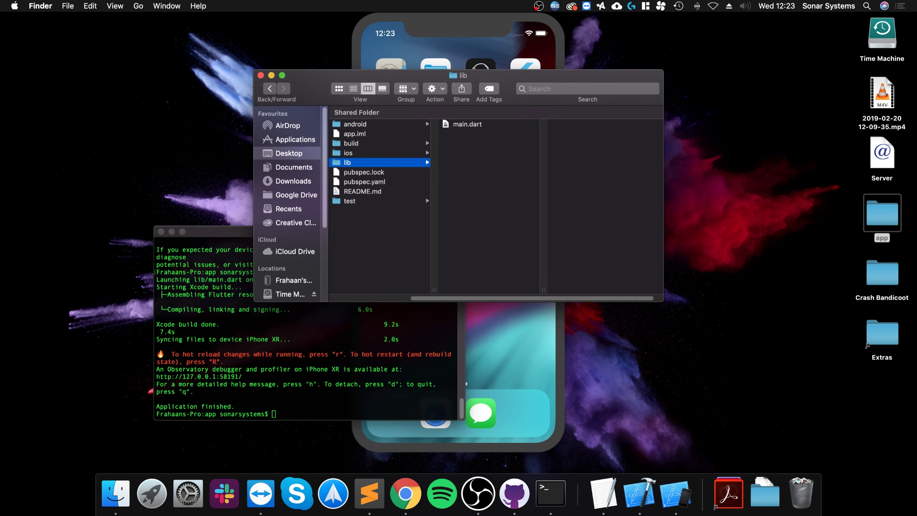
{"action": "key", "text": "Right"}
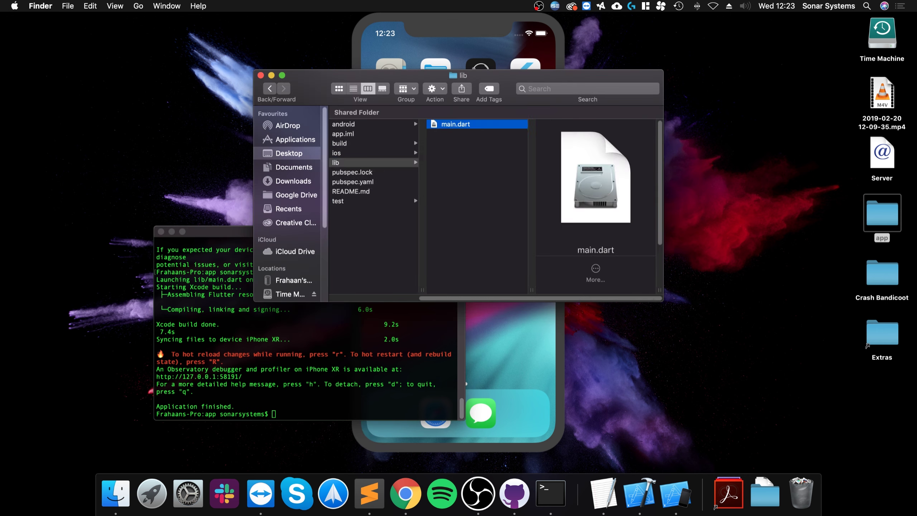